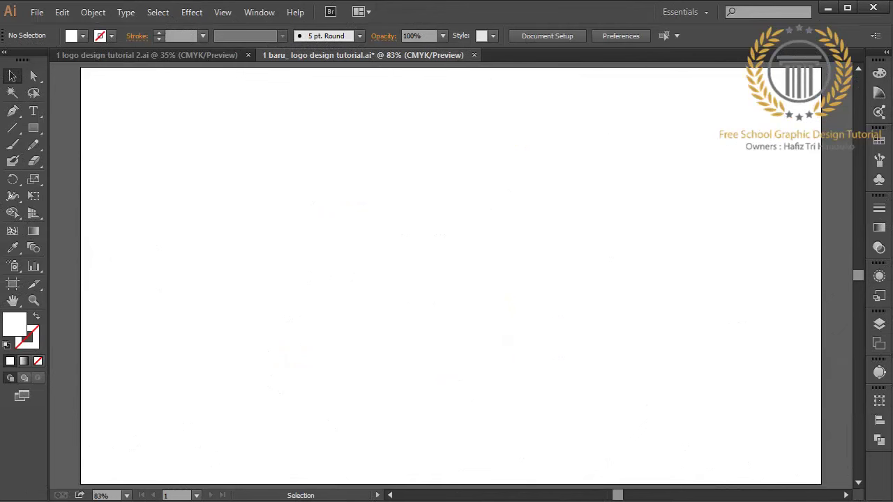
Switch to the Rectangle Tool with the M shortcut
key("m")
key("m")
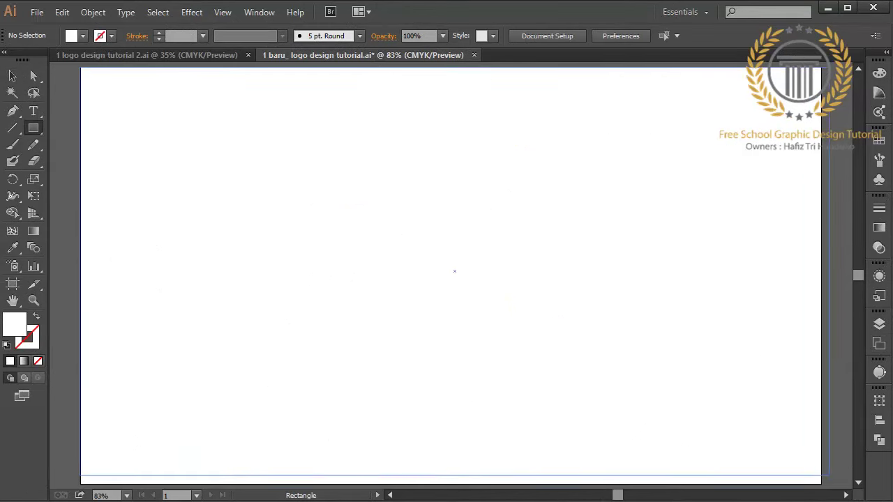
Draw an artboard-sized rectangle and fill it with red #BF0000
left_click_drag(824, 484, 821, 483)
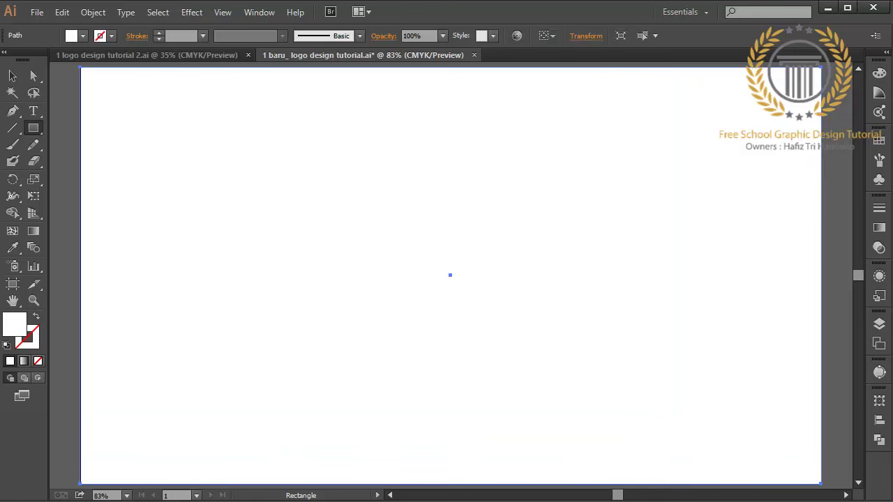
double_click(14, 324)
left_click_drag(468, 327, 462, 341)
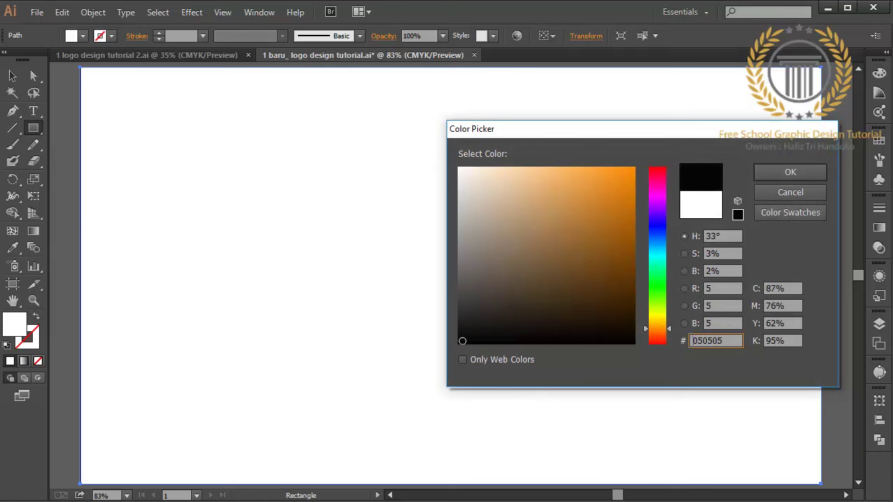
left_click_drag(658, 328, 657, 167)
left_click(633, 212)
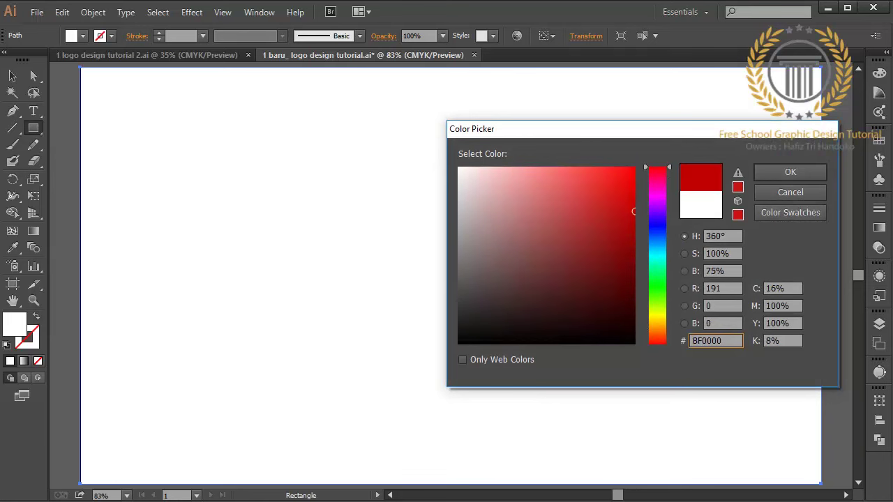
left_click(634, 210)
left_click(791, 172)
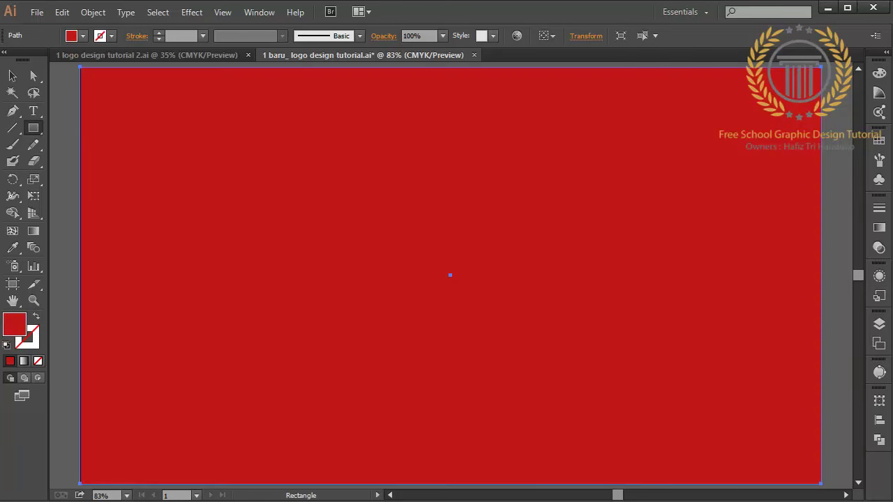
Deselect the rectangle and set the fill colour for new shapes to black 000000
key("v")
key("ctrl+shift+a")
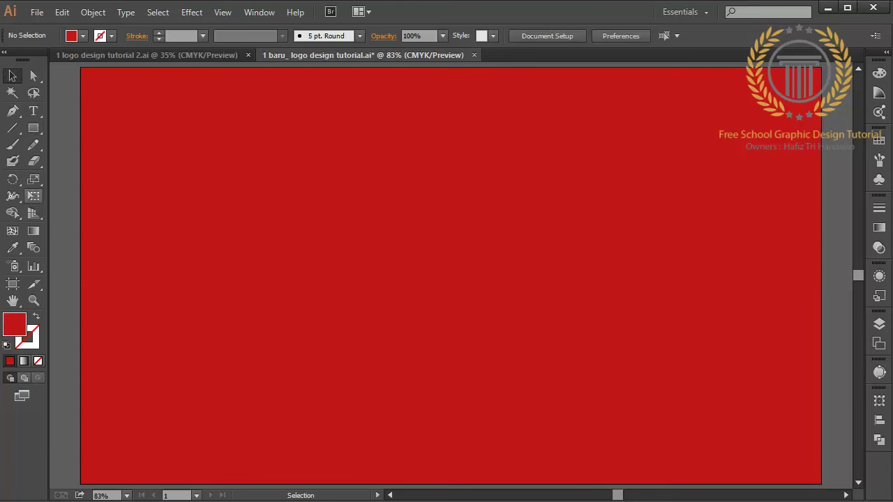
double_click(15, 326)
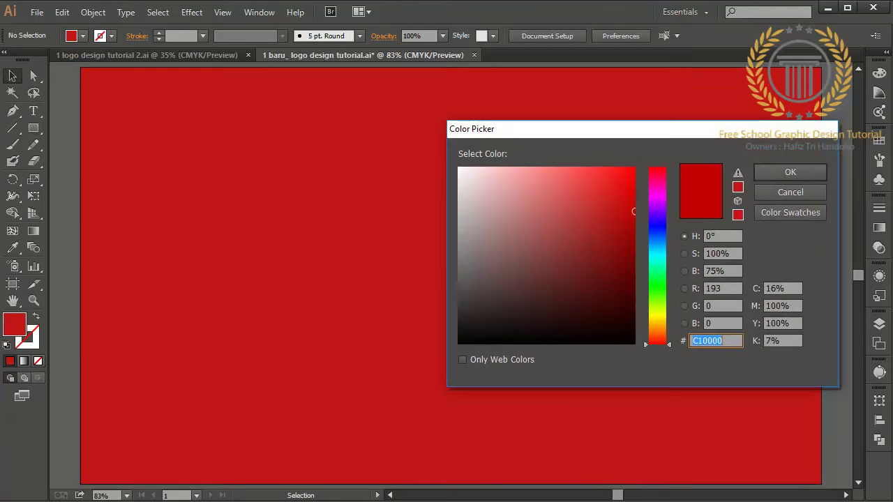
type("000000")
key("Return")
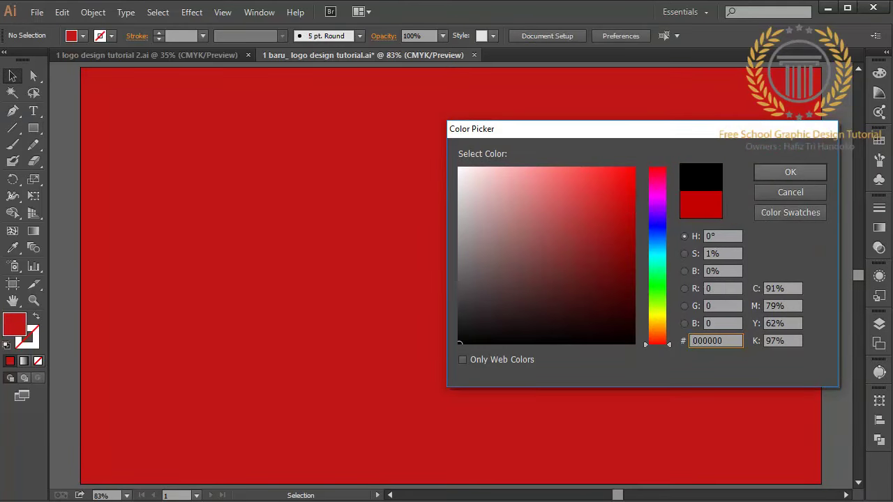
left_click(12, 111)
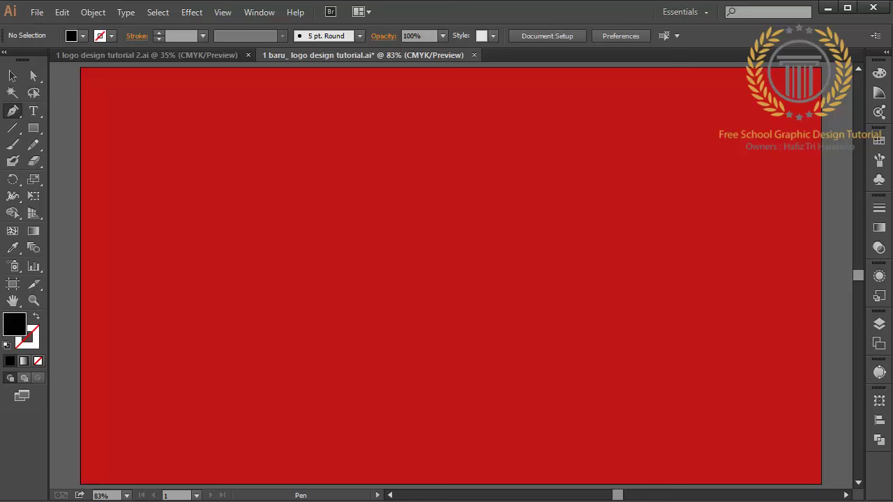
Pen-draw the head's first curves, a small top spike and a long left feather tip
left_click(426, 290)
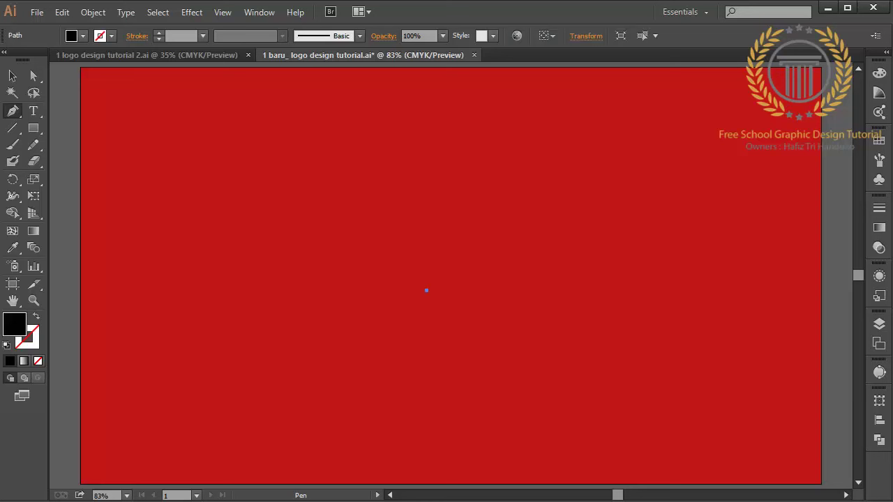
left_click_drag(543, 305, 595, 343)
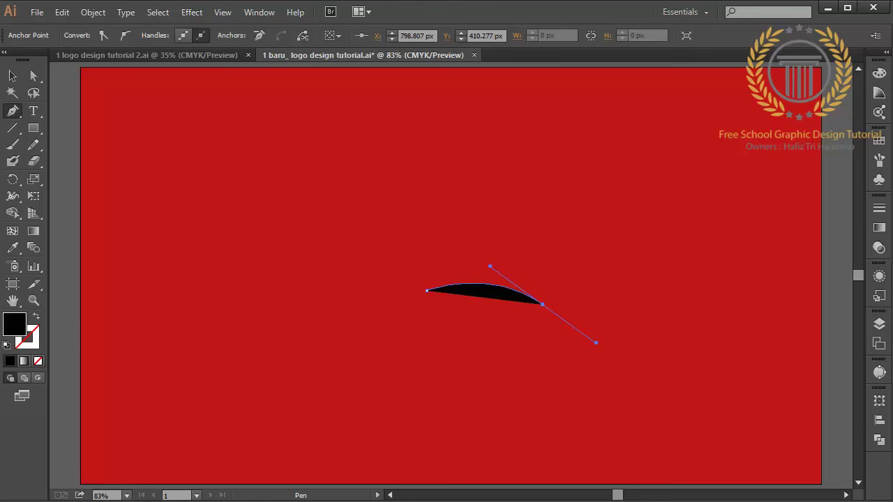
left_click(543, 304)
left_click_drag(429, 220, 320, 223)
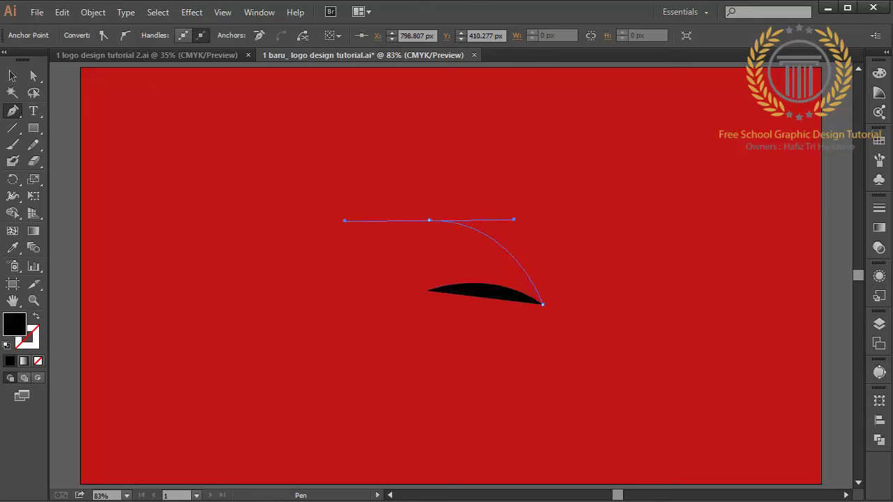
left_click(427, 291)
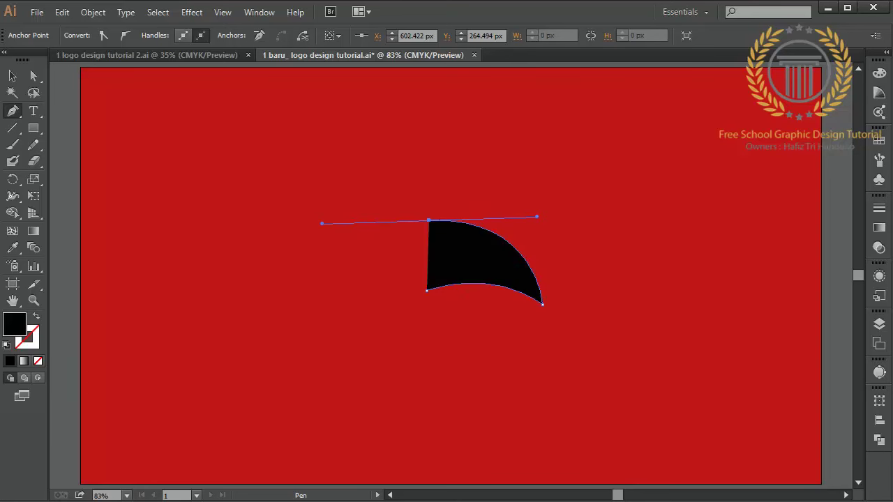
left_click_drag(429, 221, 435, 204)
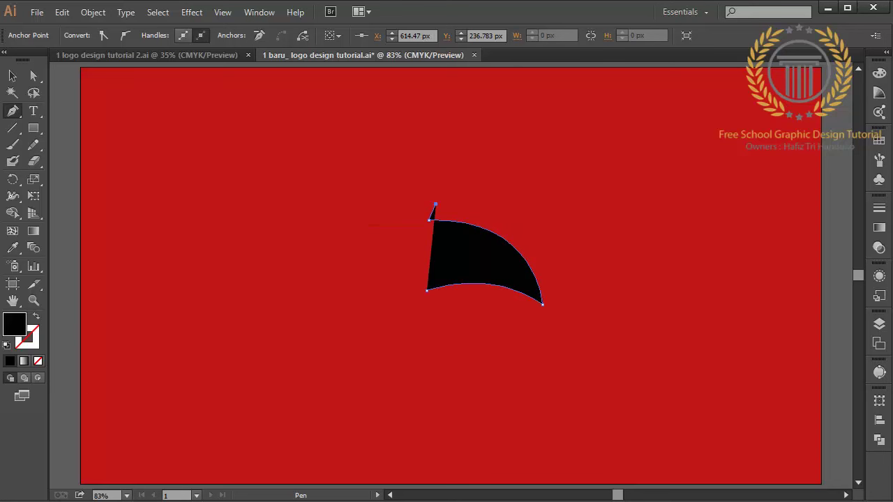
left_click_drag(301, 157, 206, 158)
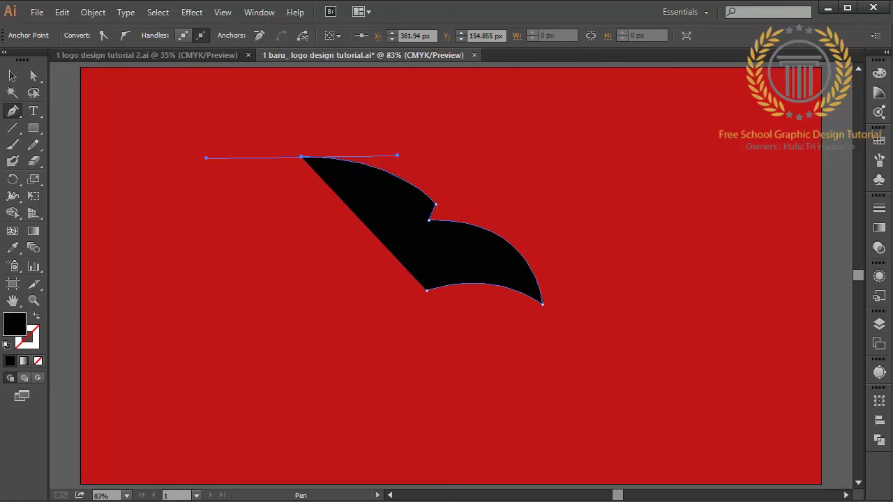
left_click(302, 157)
Add two sharp feather notches, a second feather and a sweep to the lower left
left_click_drag(344, 177, 363, 193)
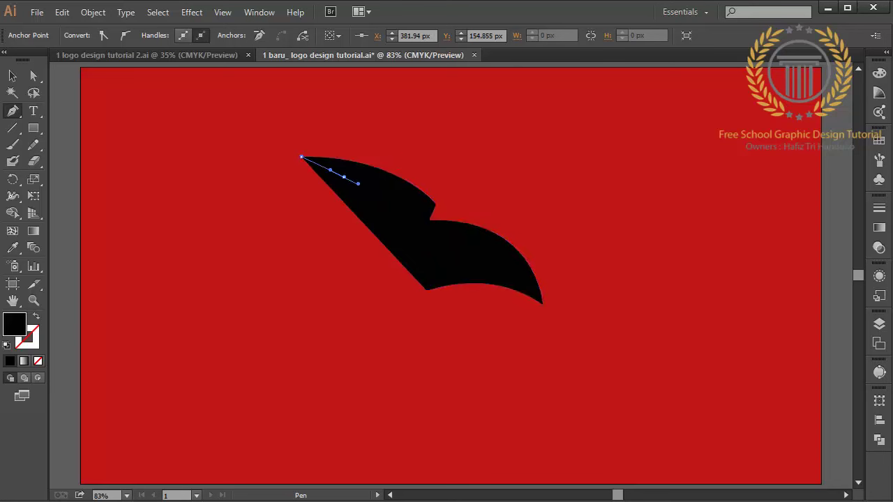
left_click(344, 177)
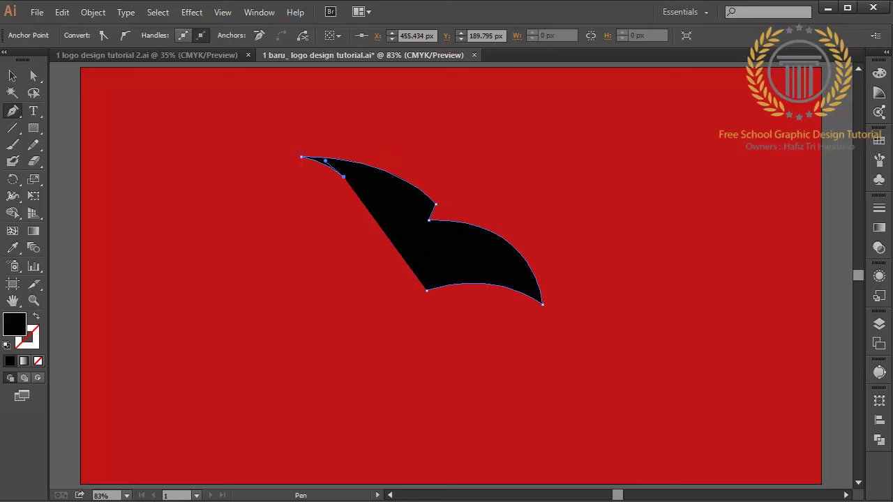
left_click_drag(241, 207, 190, 254)
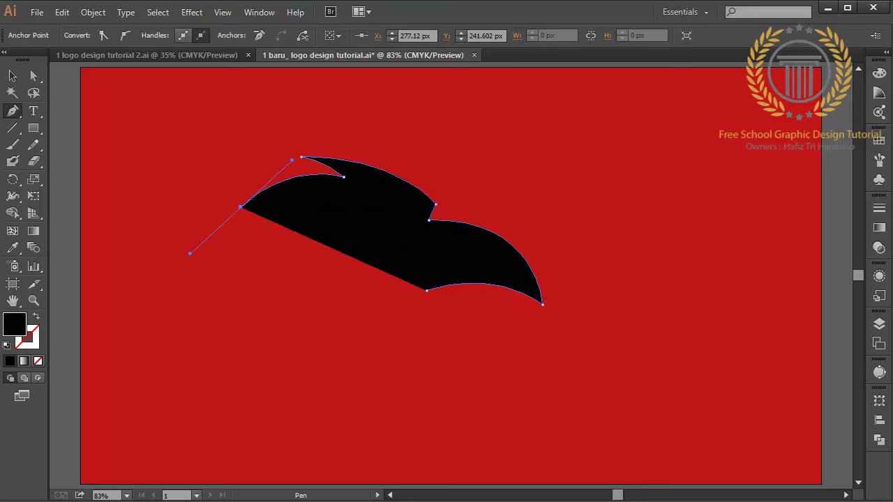
left_click(241, 206)
left_click_drag(298, 204, 323, 209)
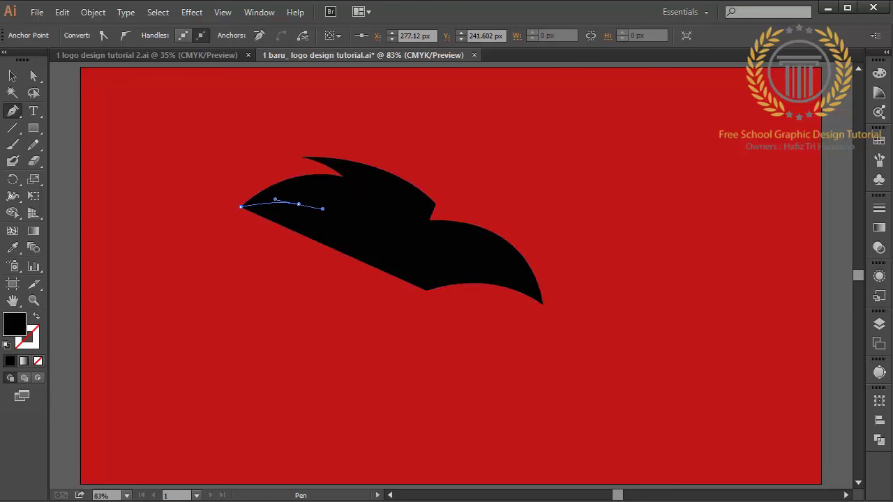
left_click(298, 204)
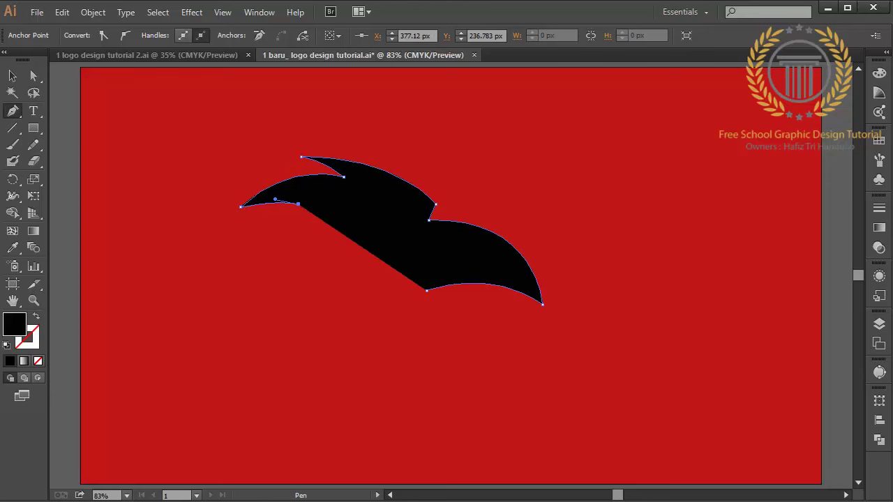
left_click_drag(186, 328, 152, 448)
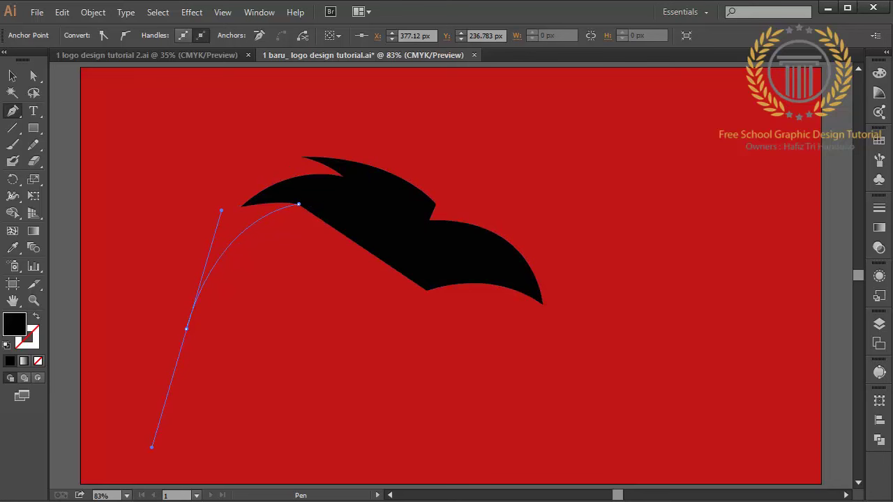
left_click(185, 328)
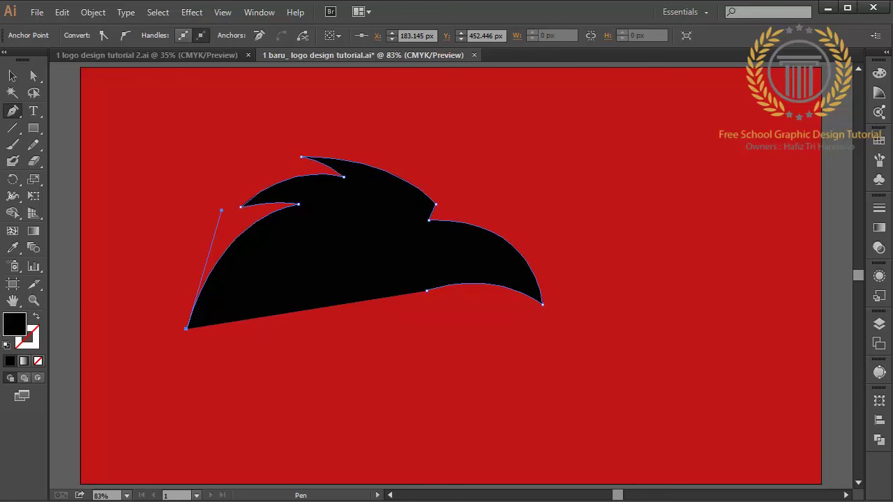
left_click_drag(253, 289, 296, 279)
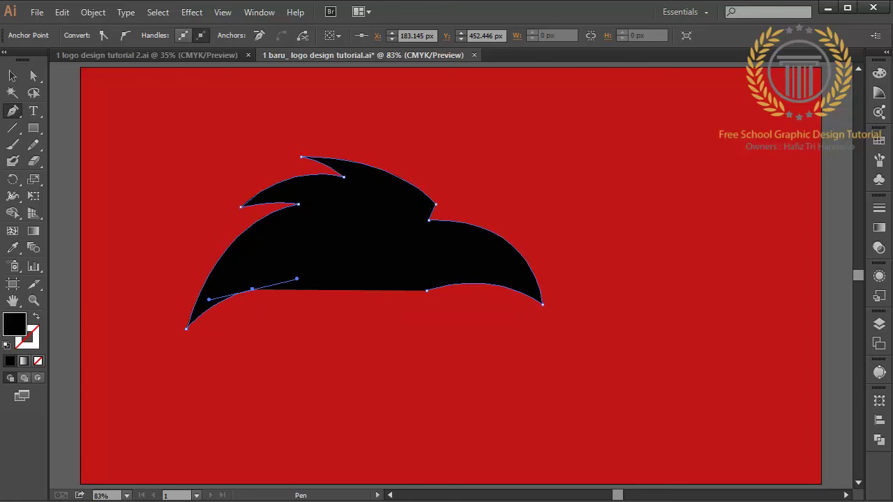
left_click(253, 288)
Extend the outline with lower feathers and jagged notches sweeping down to the left
left_click_drag(226, 394, 227, 472)
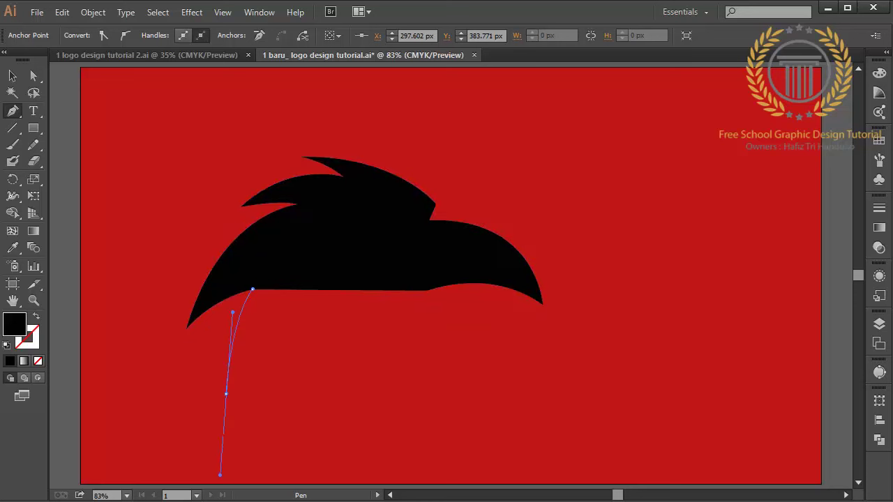
left_click(226, 394)
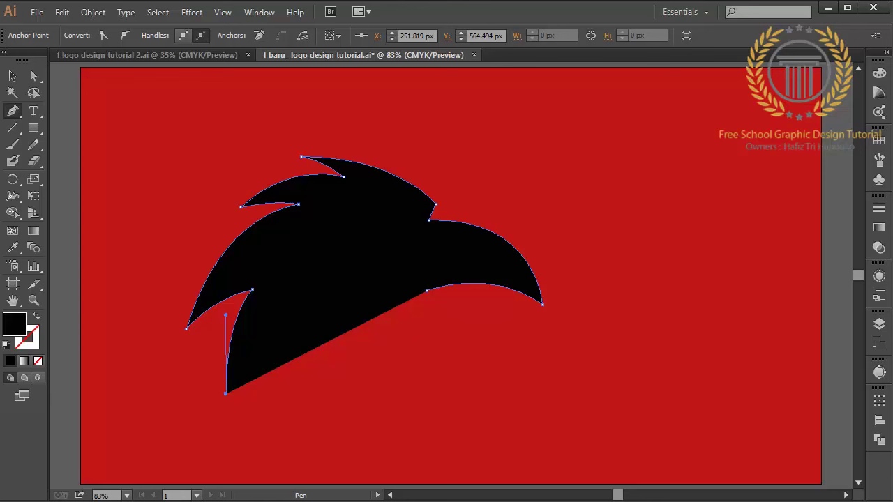
left_click_drag(349, 319, 431, 304)
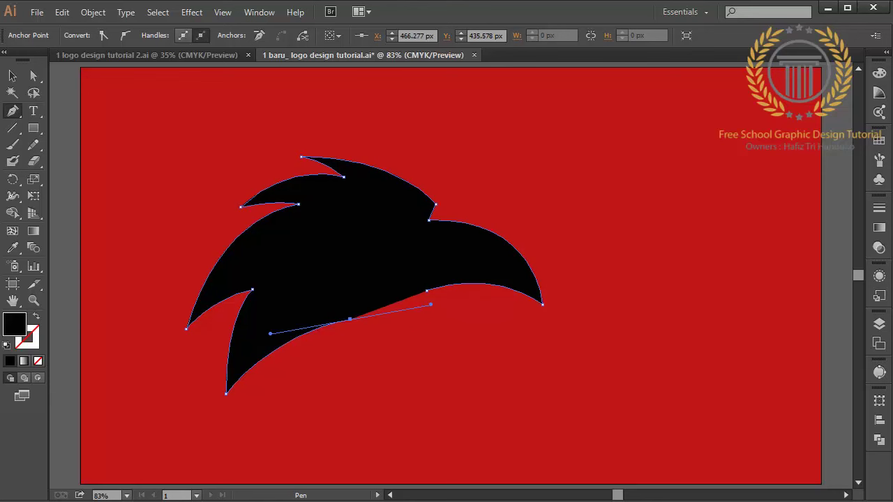
left_click(349, 319)
left_click_drag(257, 343, 216, 375)
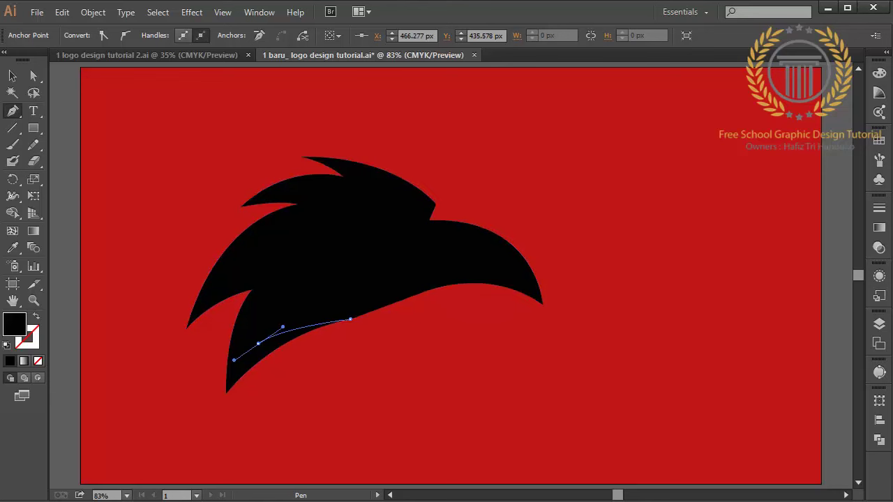
left_click(257, 344)
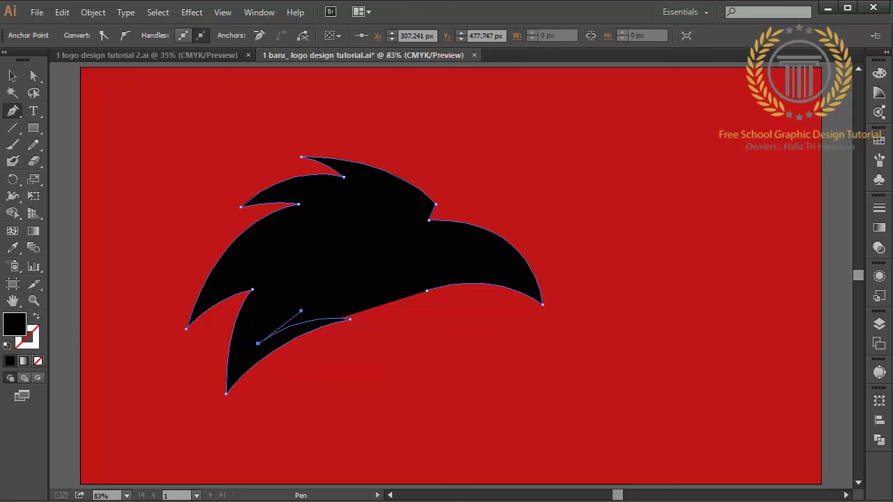
left_click_drag(287, 276, 320, 250)
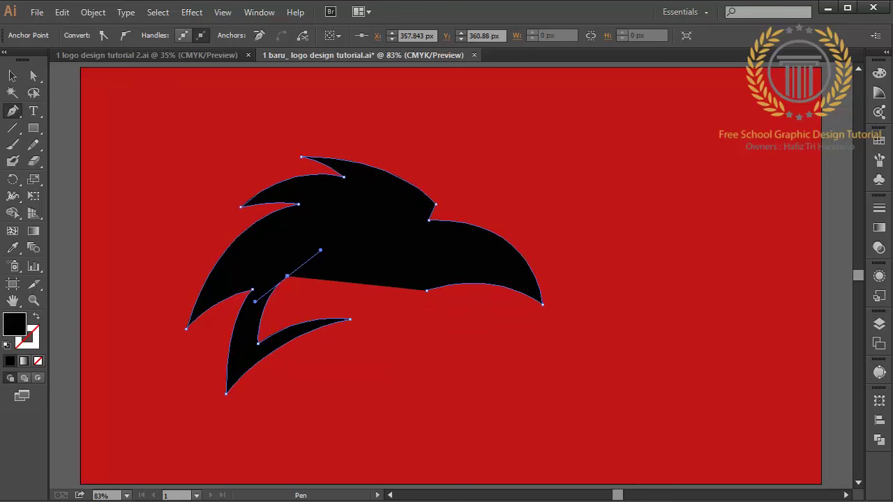
left_click(287, 277)
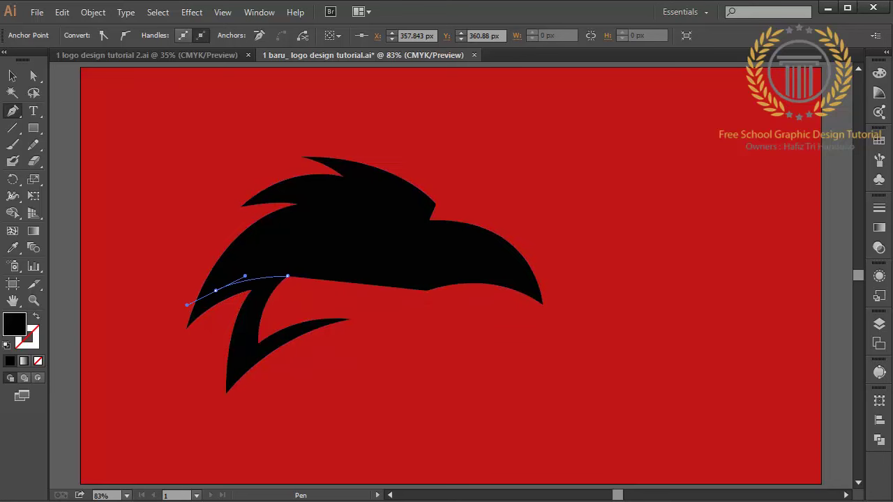
left_click_drag(215, 290, 180, 314)
left_click(216, 289)
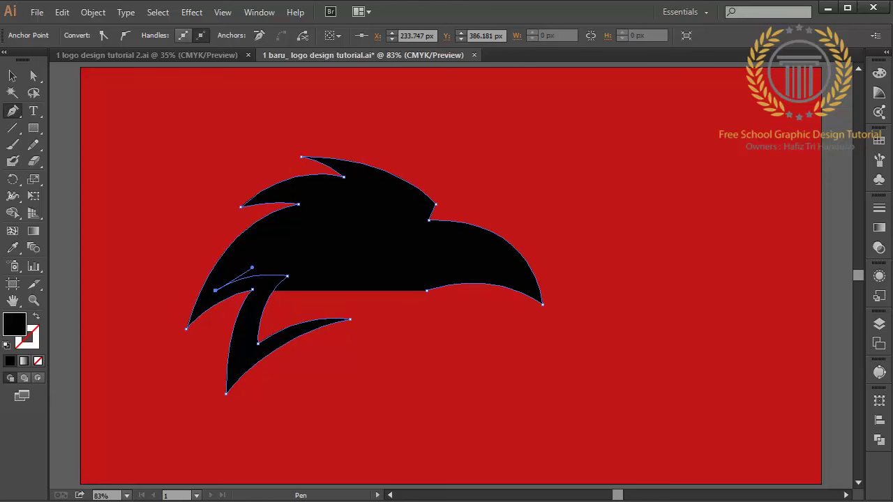
Add sharp feather points across the head and join the notch back into the shape
left_click_drag(335, 212, 423, 212)
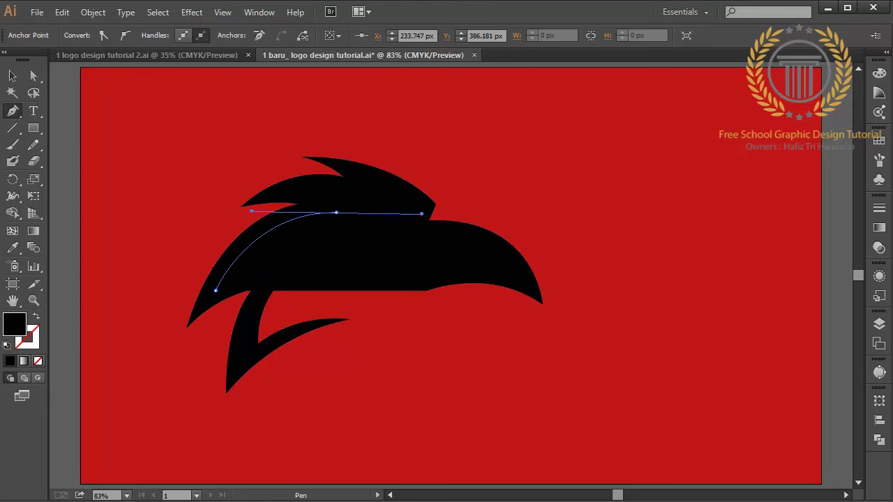
left_click(335, 213)
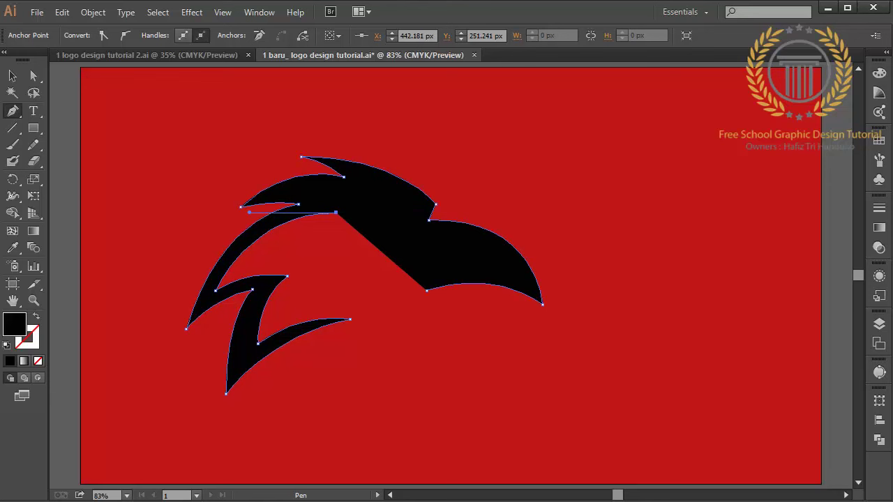
left_click_drag(292, 192, 270, 192)
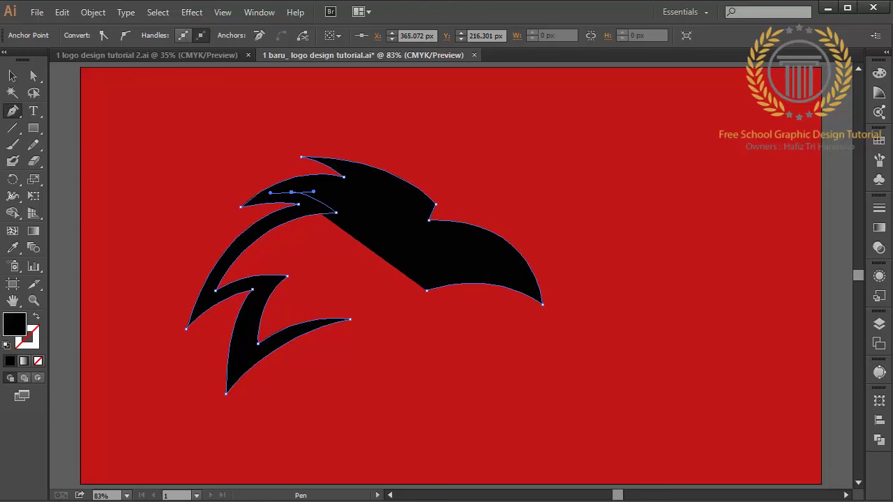
left_click(291, 192)
left_click_drag(292, 192, 313, 191)
left_click_drag(375, 207, 417, 232)
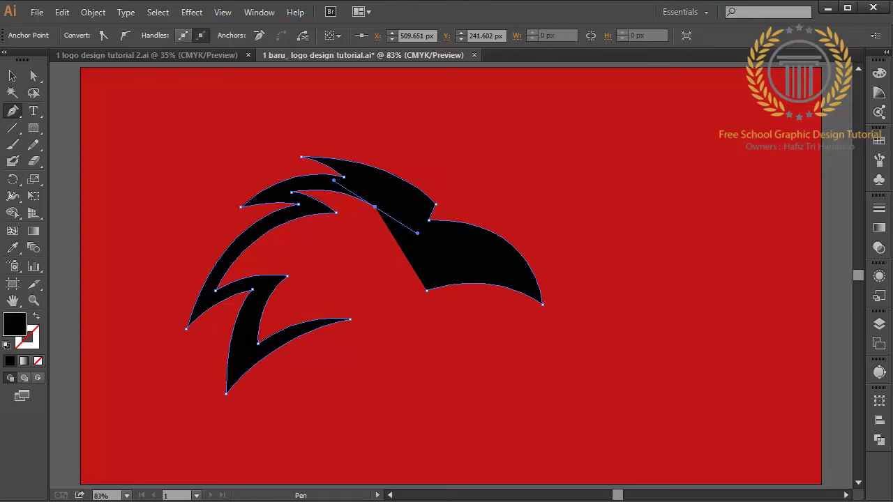
key("ctrl+z")
left_click_drag(384, 198, 443, 220)
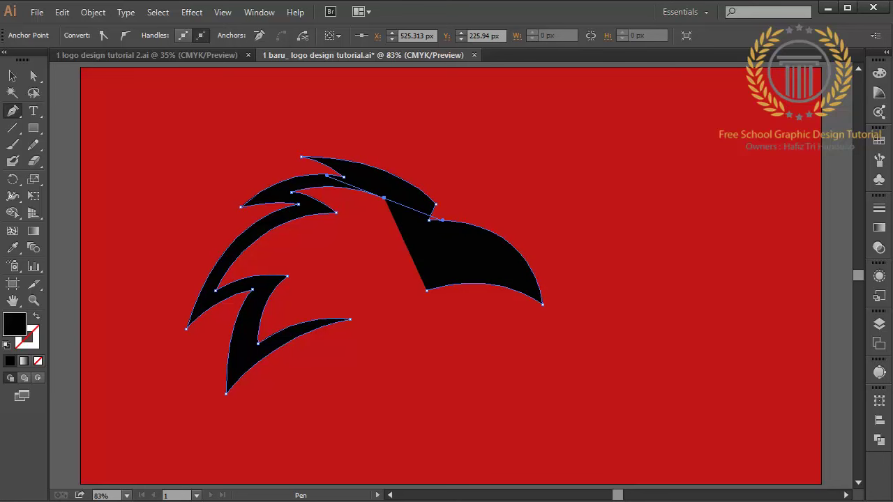
left_click(384, 198)
left_click_drag(326, 175, 375, 181)
left_click(375, 183)
left_click(420, 205)
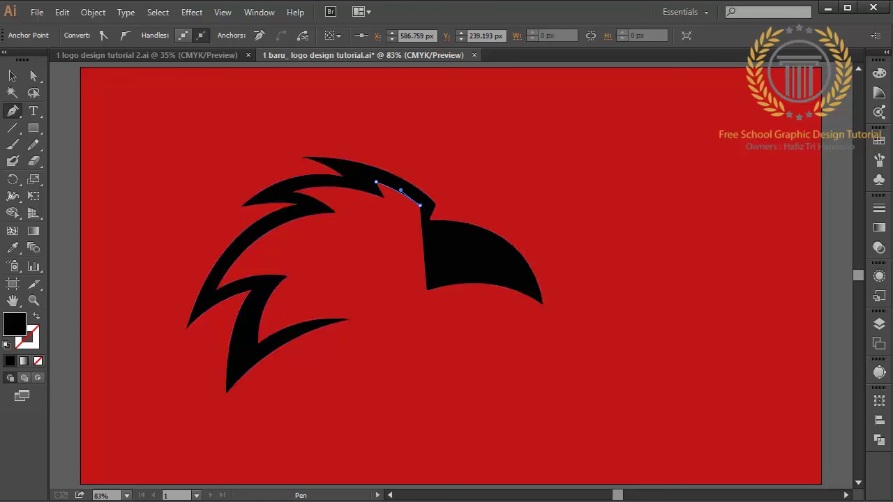
key("ctrl+a")
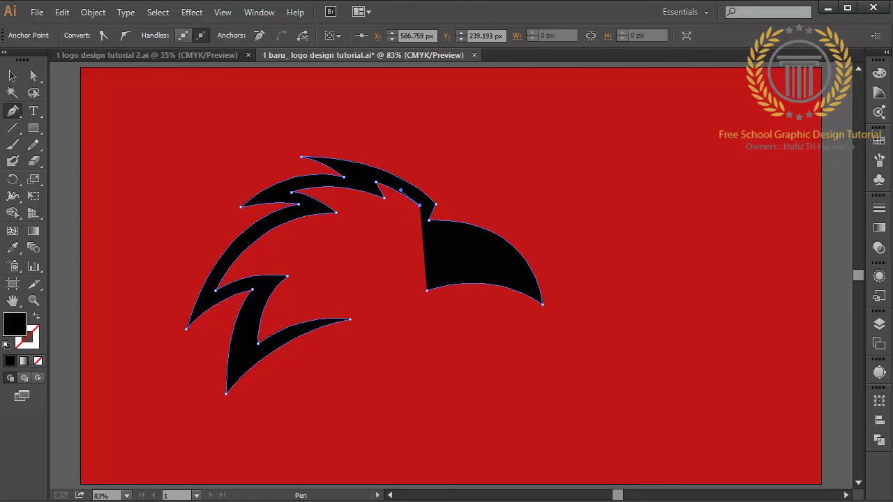
Rebuild the beak's straight inner edge with new corner and curved anchors
left_click_drag(358, 206, 404, 222)
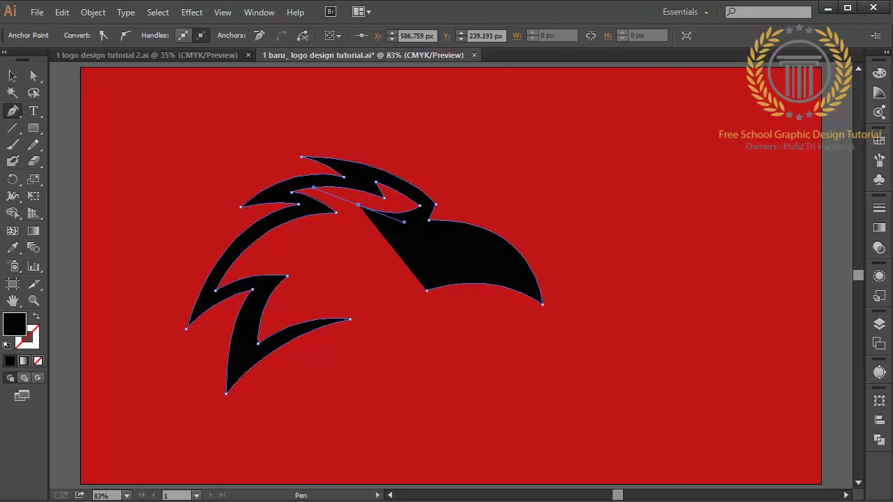
key("ctrl+z")
key("ctrl+z")
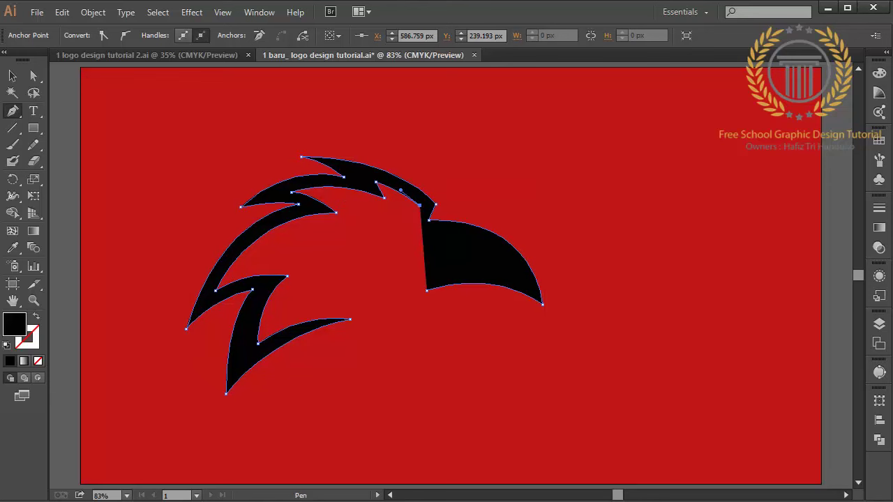
key("ctrl+z")
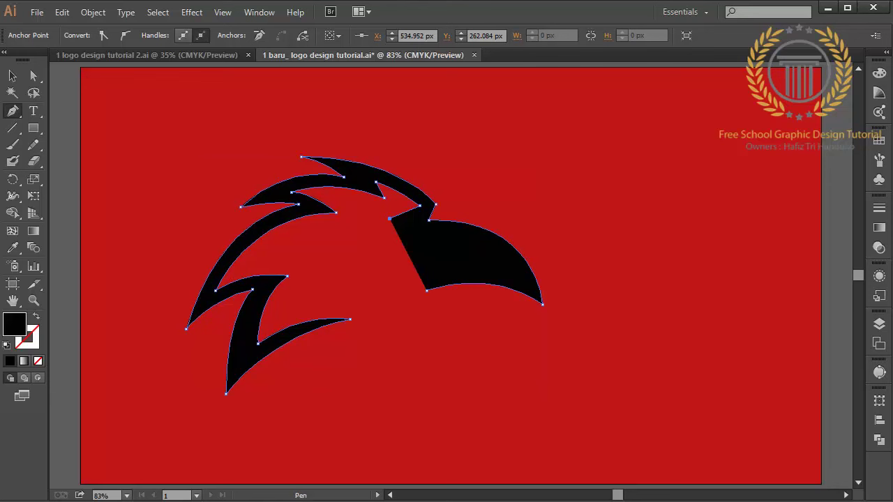
key("ctrl+z")
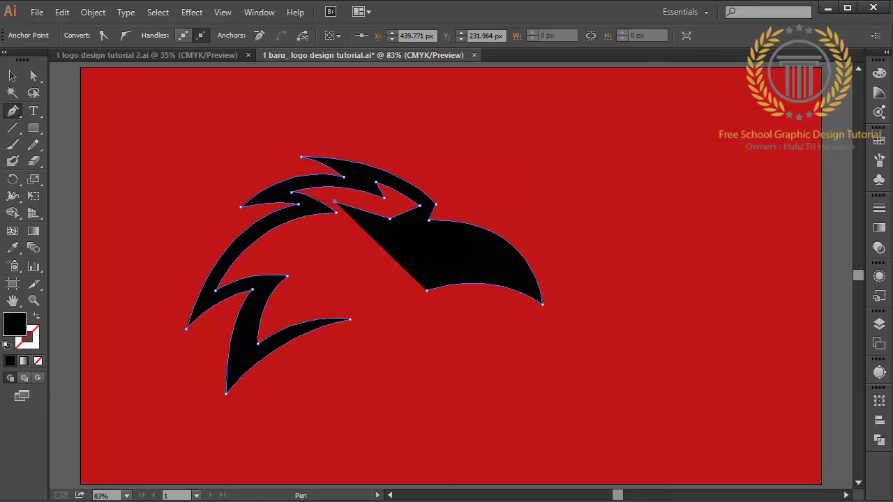
left_click_drag(375, 246, 390, 275)
left_click(396, 235)
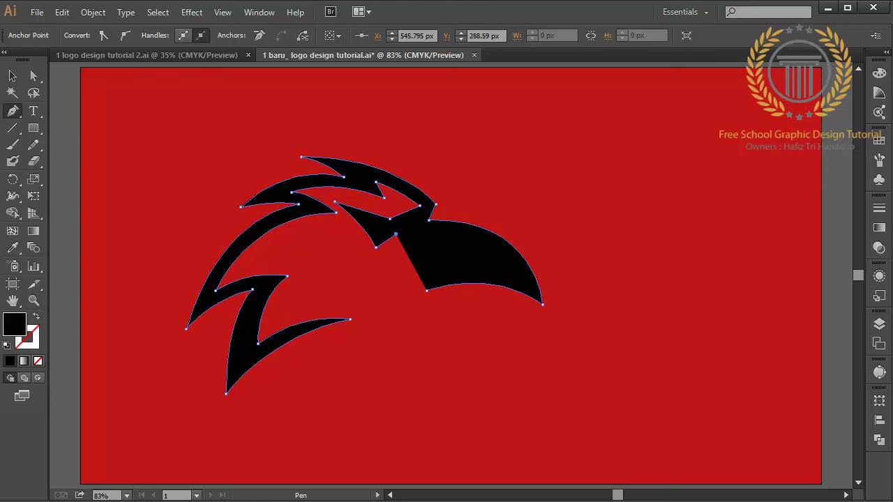
left_click_drag(346, 282, 305, 304)
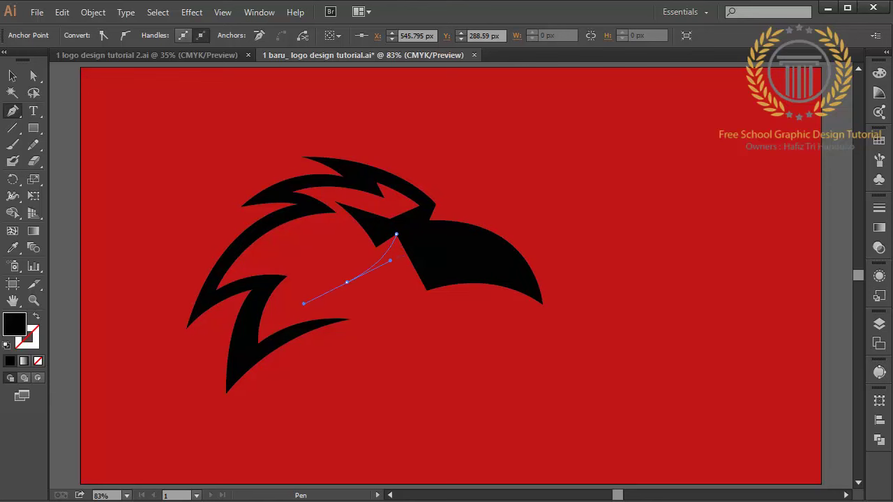
left_click(346, 282)
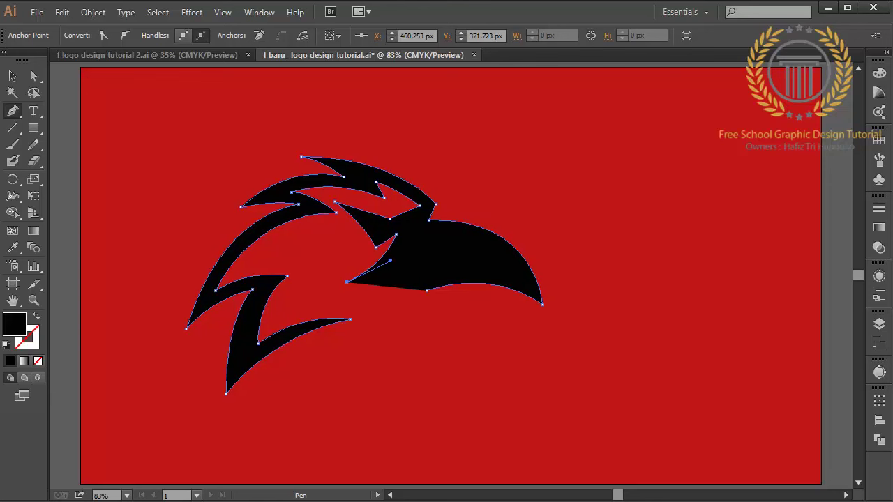
left_click_drag(408, 278, 435, 264)
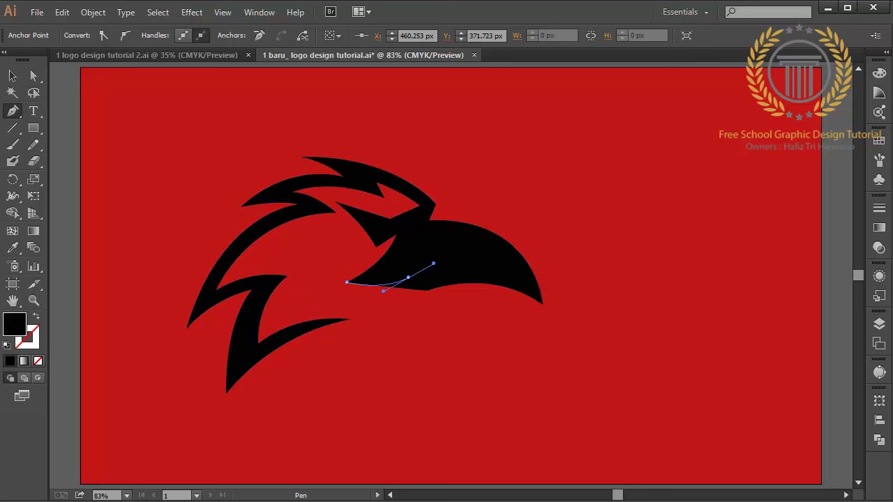
Remove the extra anchor points along the beak's lower edge
key("ctrl")
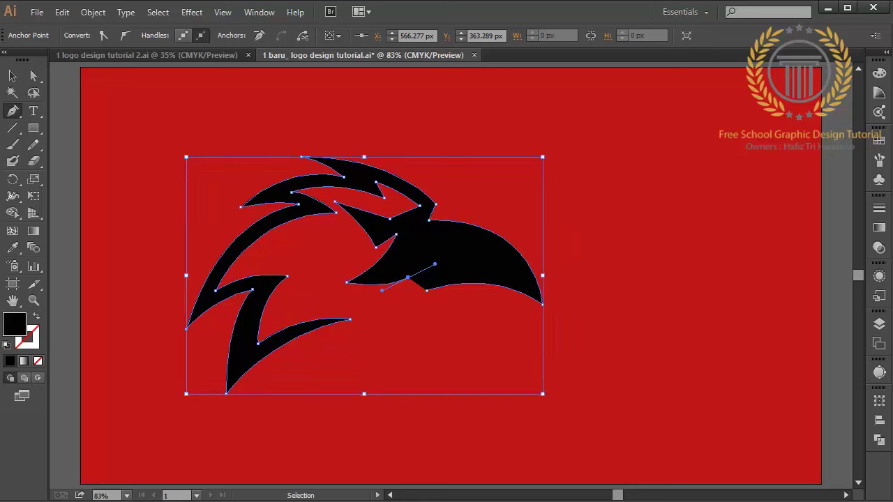
left_click(408, 278)
left_click(346, 282)
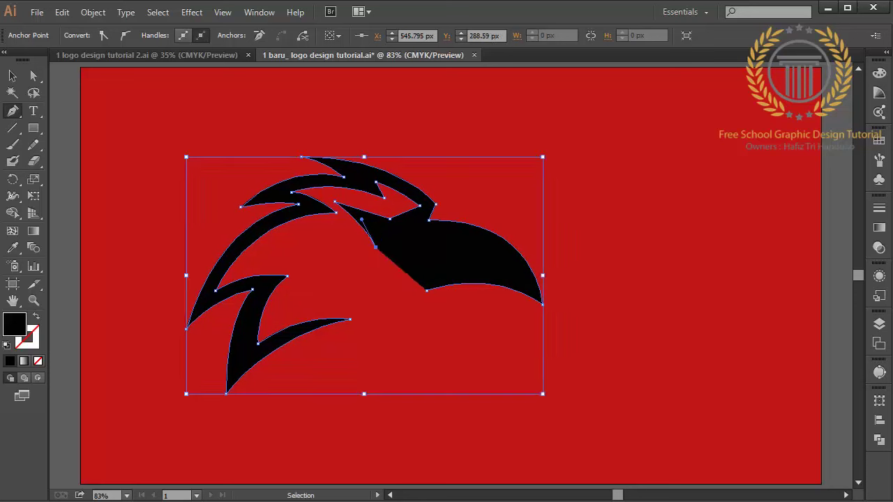
left_click(375, 246)
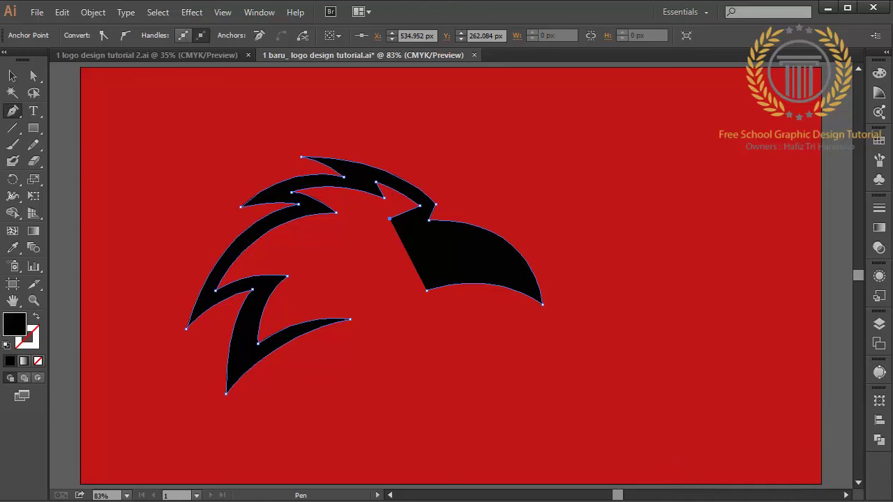
Nudge the beak-side point and cut a cornered notch down toward the beak
mouse_move(389, 218)
left_mouse_down()
mouse_move(390, 236)
mouse_move(403, 230)
left_mouse_up()
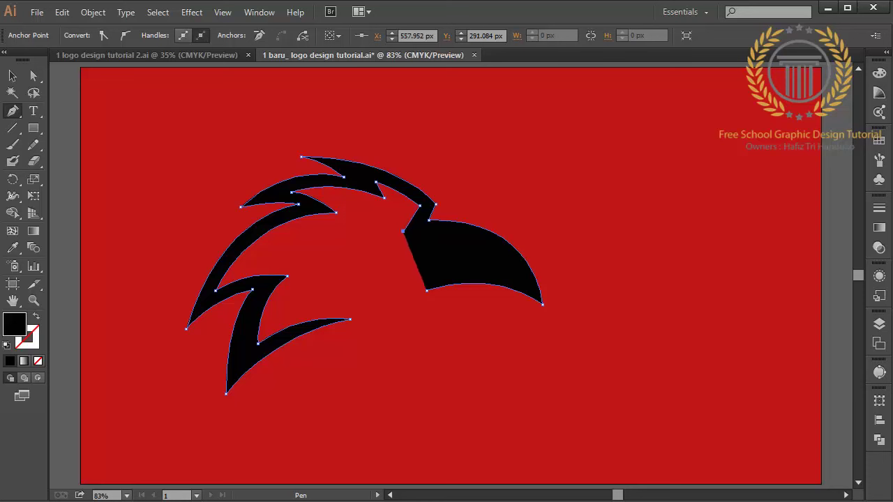
key("Up")
key("Up")
key("Up")
key("Right")
key("Right")
key("Right")
left_click_drag(339, 198, 385, 208)
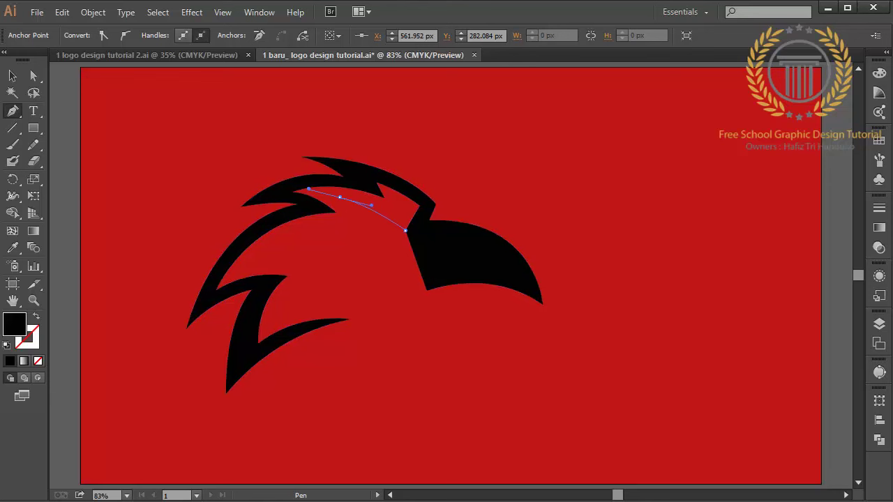
left_click(339, 198)
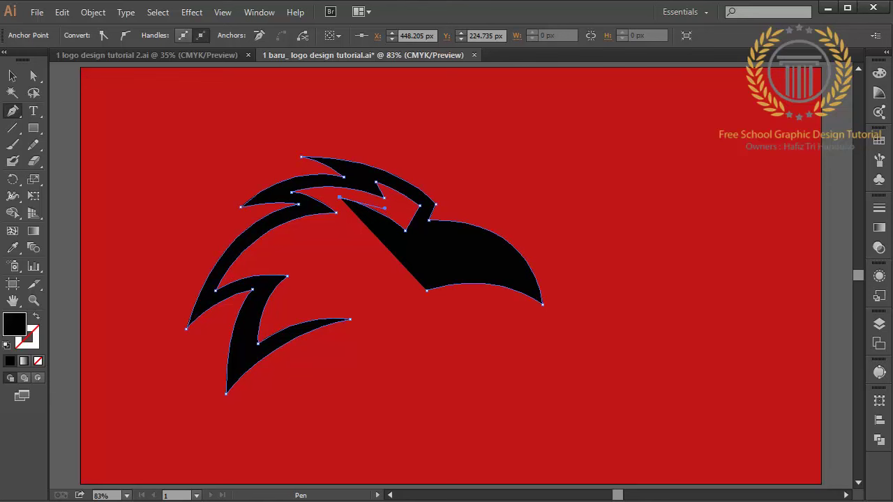
left_click_drag(376, 244, 388, 272)
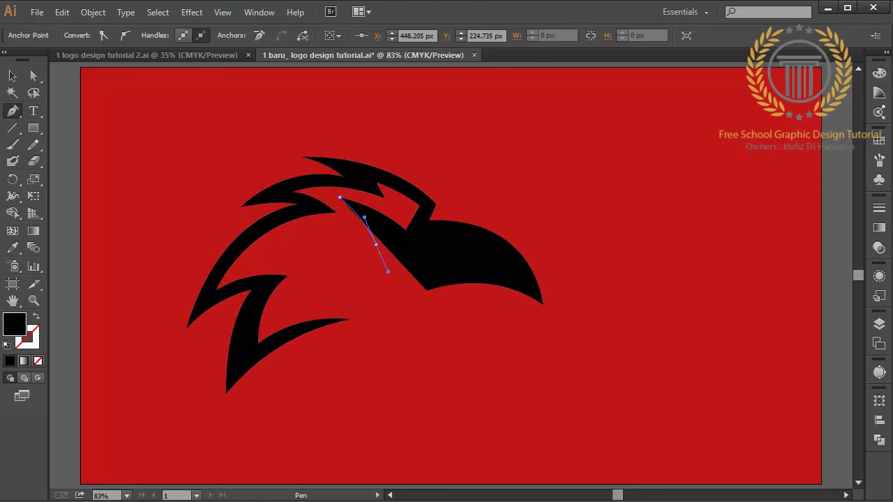
left_click(376, 244)
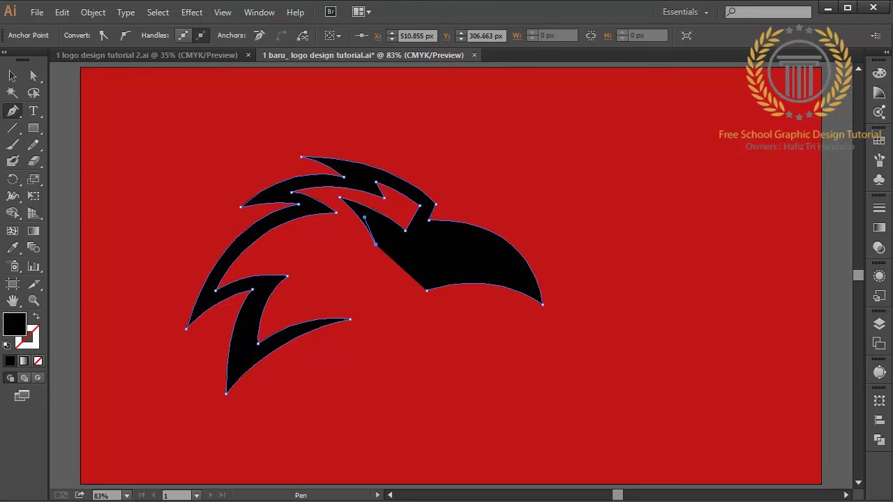
left_click(397, 235)
left_click(409, 243)
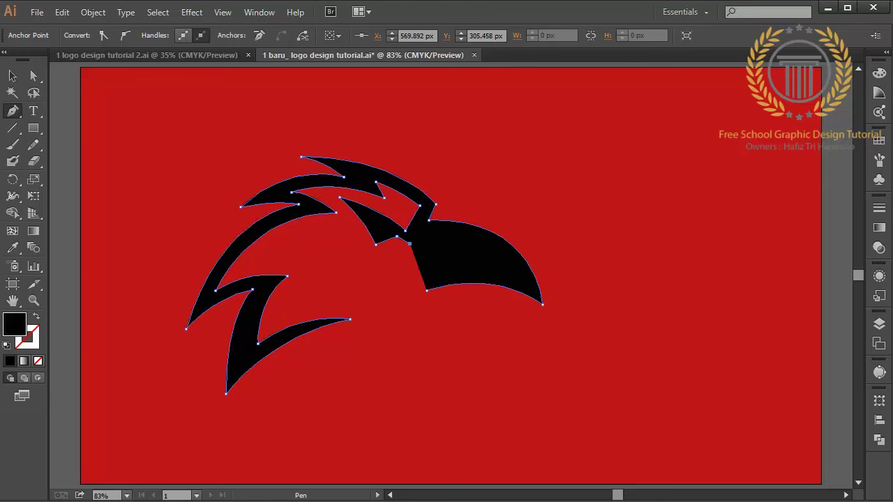
Draw the lower feather and pointed neck spike, join it to the head path, and deselect
left_click_drag(324, 292, 246, 317)
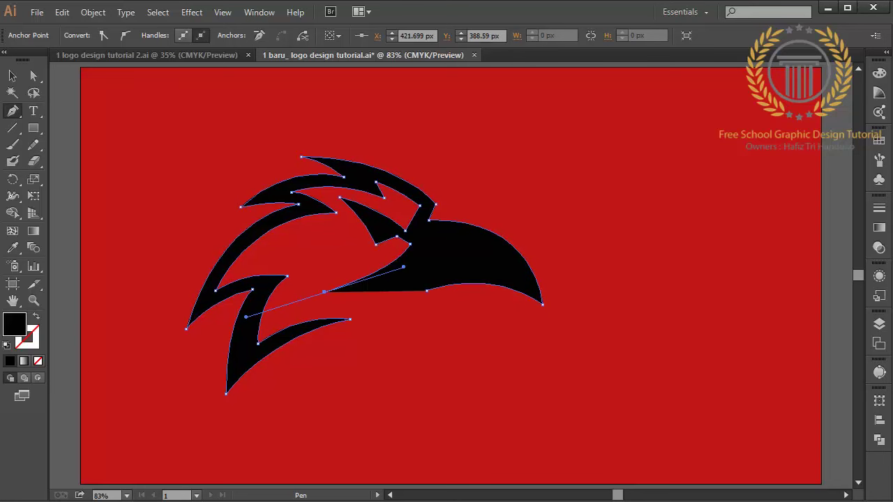
left_click(324, 291)
left_click_drag(398, 288, 434, 279)
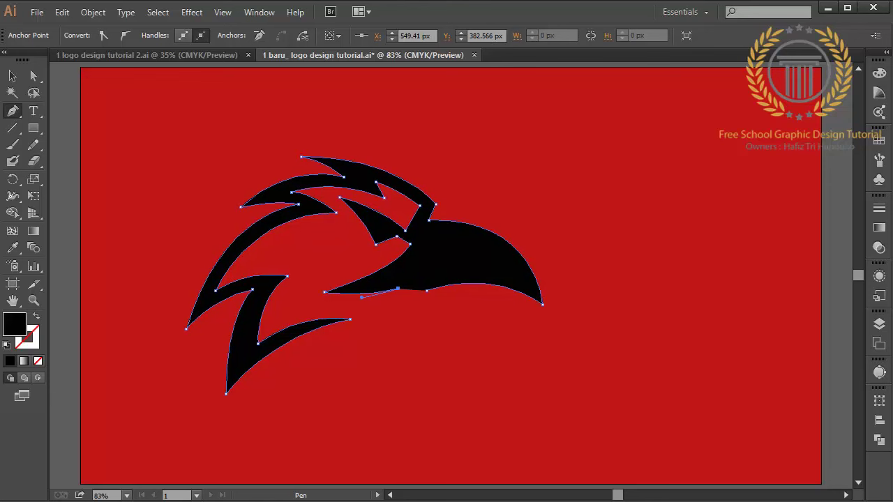
left_click_drag(318, 355, 238, 380)
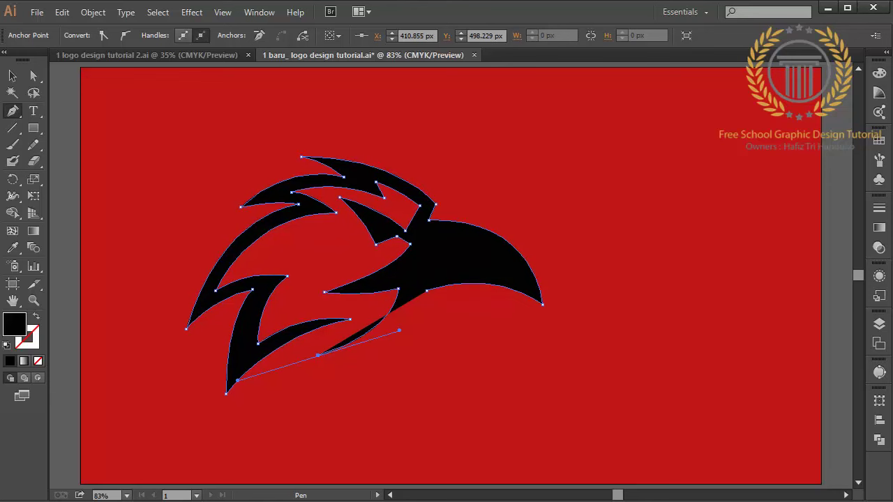
left_click(318, 355)
left_click_drag(383, 359, 413, 352)
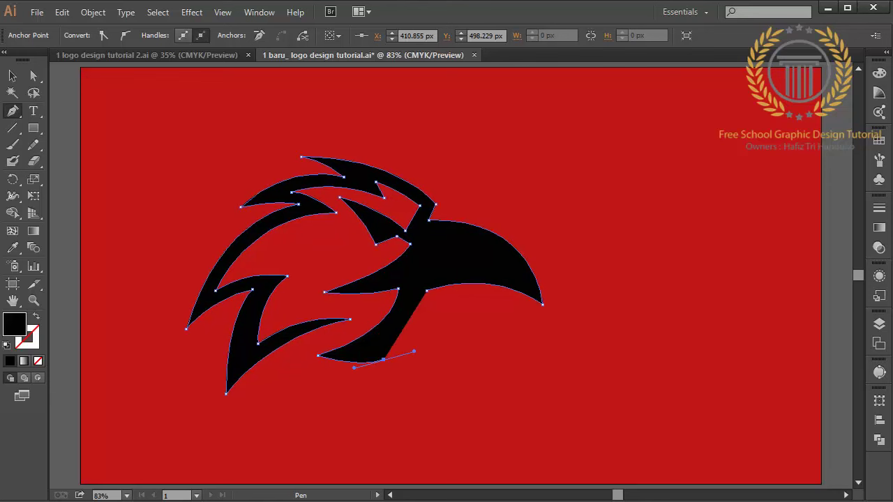
key("ctrl+z")
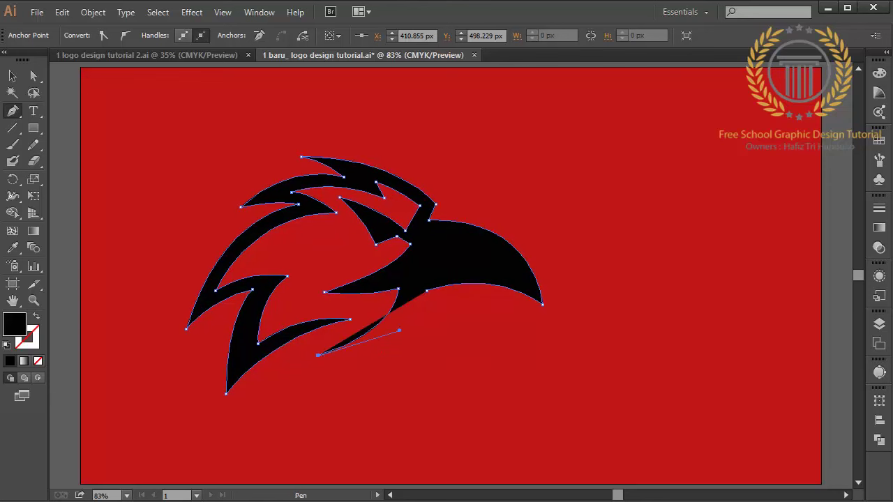
left_click_drag(402, 326, 434, 291)
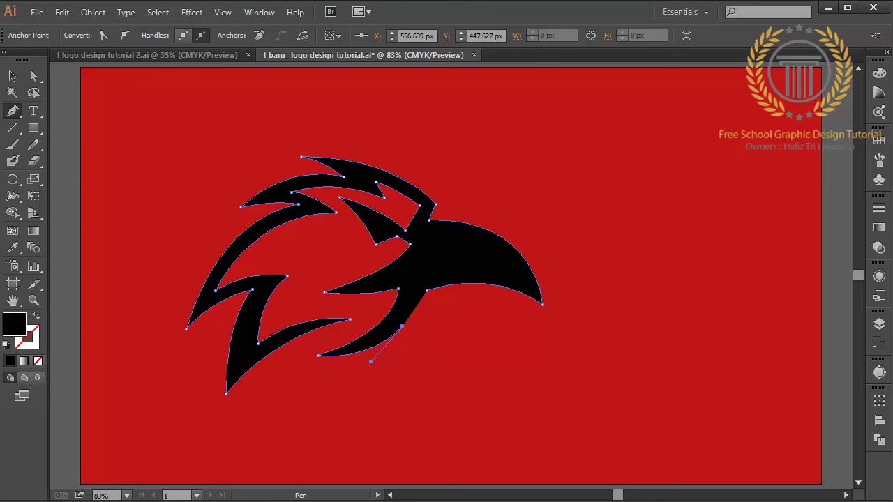
left_click_drag(428, 384, 457, 407)
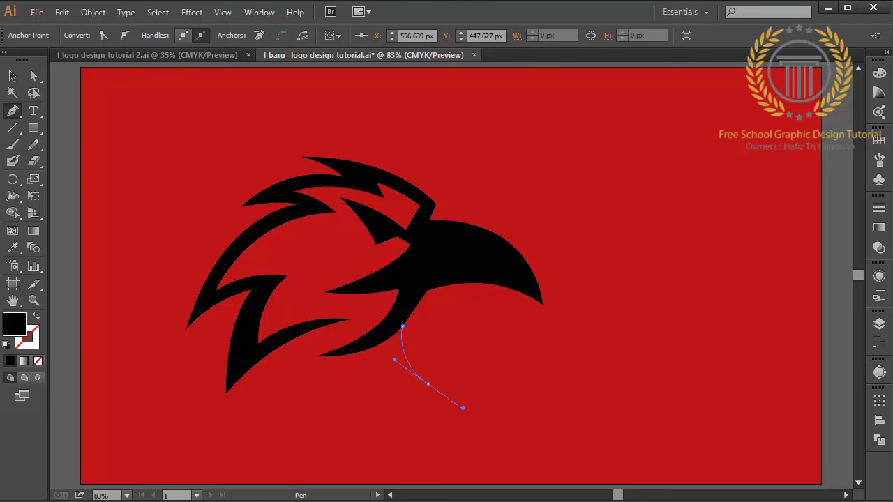
key("ctrl+j")
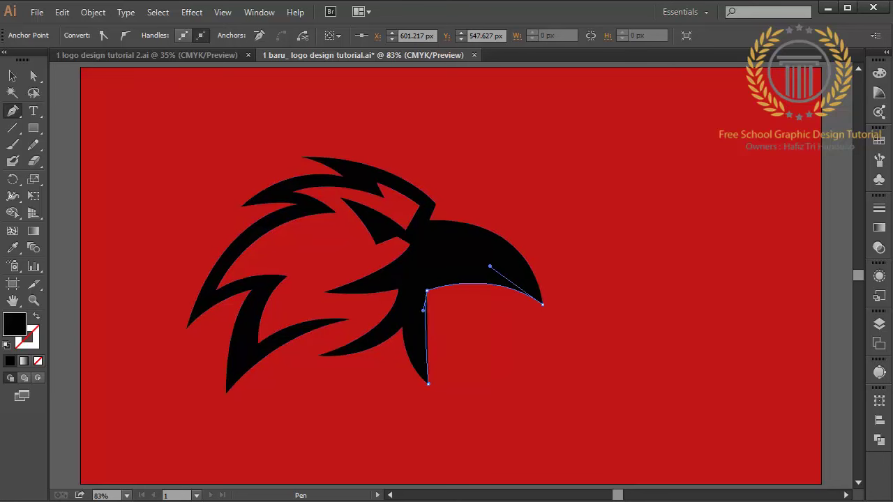
left_click_drag(428, 380, 409, 332)
left_click(492, 362, "ctrl")
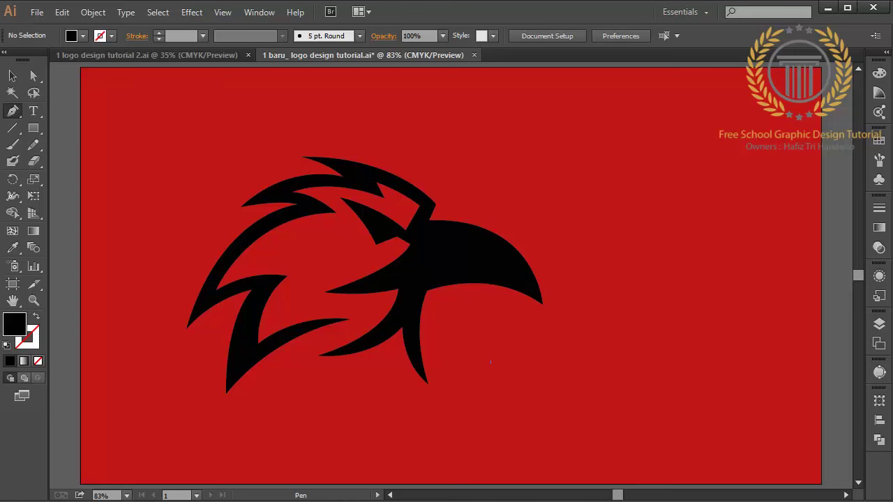
Zoom in and pen-draw a pointed triangular eye shape above the beak
key("ctrl+plus")
scroll(451, 279, "left", 1)
scroll(451, 279, "up", 4)
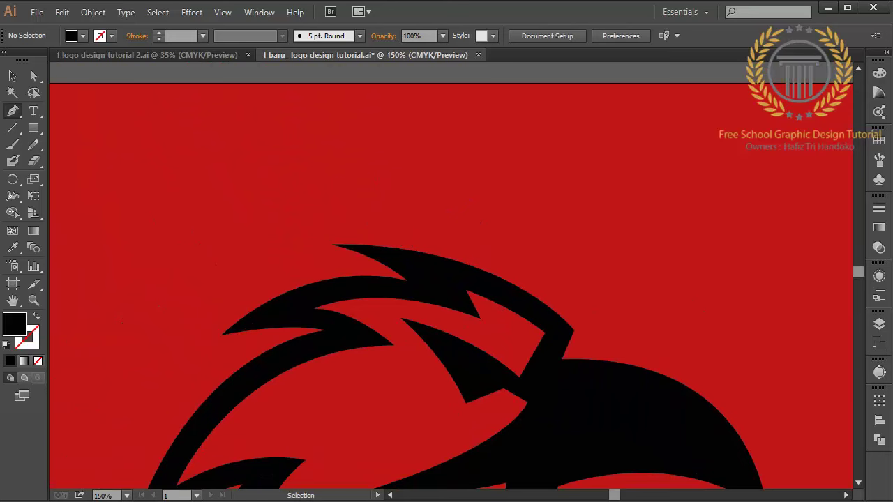
key("ctrl+plus")
key("ctrl+plus")
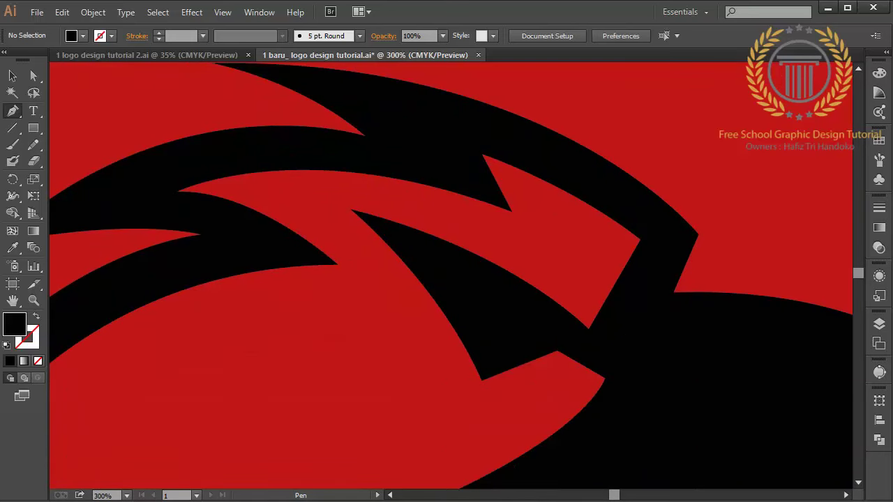
left_click(548, 325)
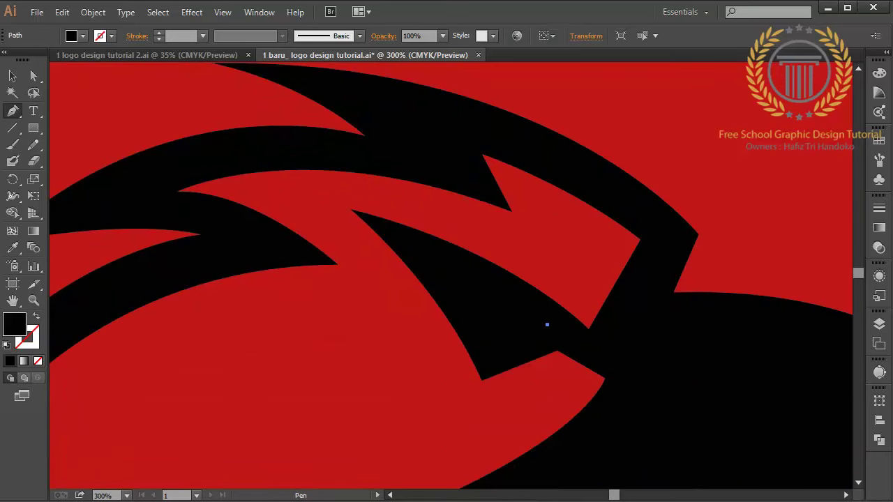
left_click(514, 282)
left_click(413, 243)
left_click(314, 205)
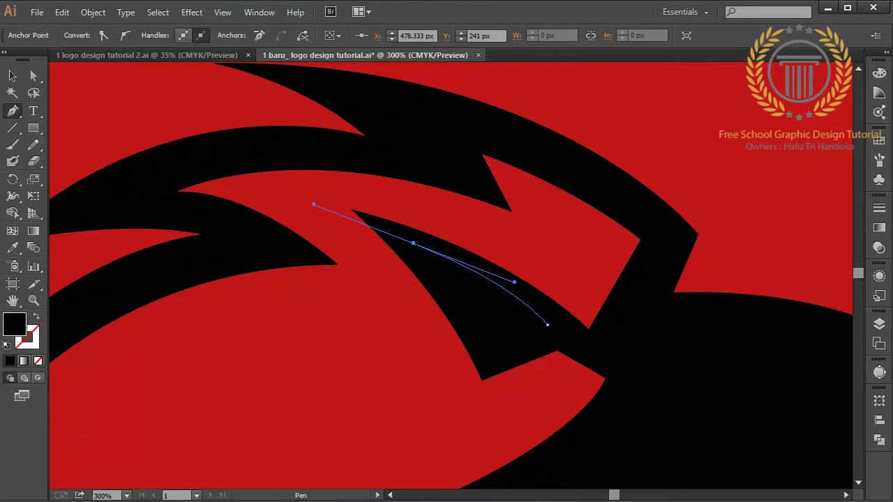
key("ctrl+z")
left_click_drag(487, 362, 503, 411)
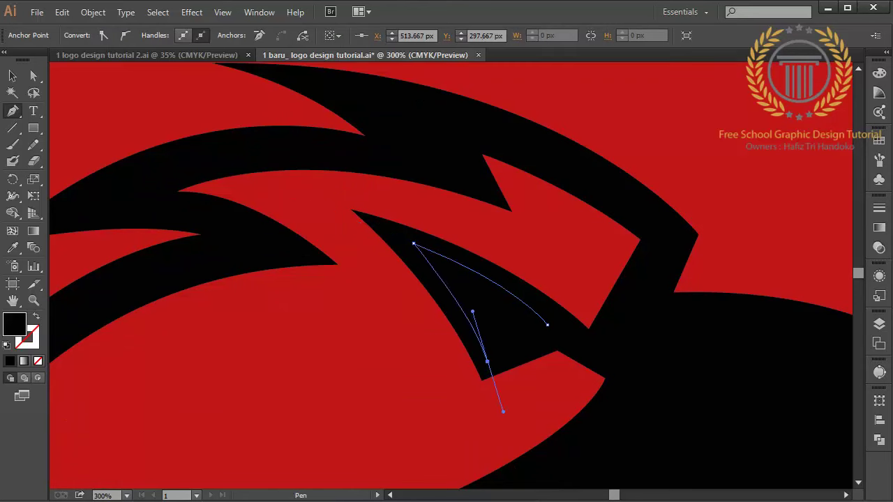
left_click(487, 362)
left_click(548, 325)
Fill the eye with orange FF8B00, zoom to fit the artboard, and deselect
double_click(14, 323)
type("FF0000")
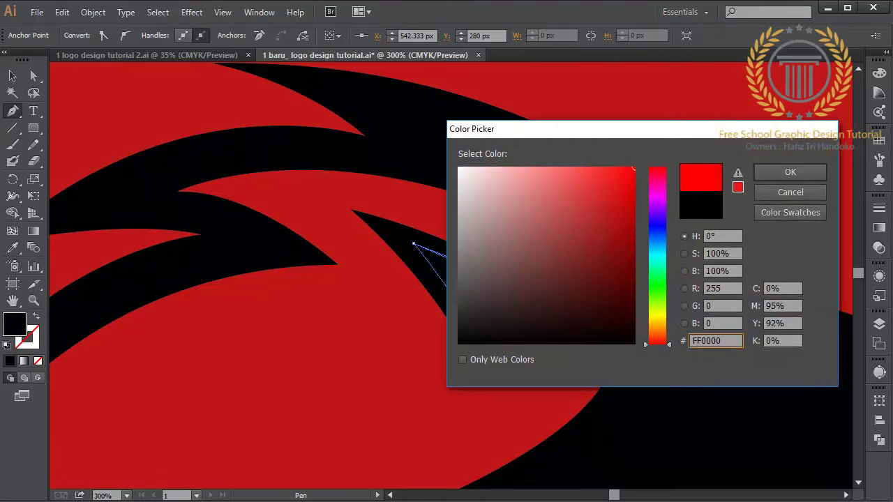
type("FF8B00")
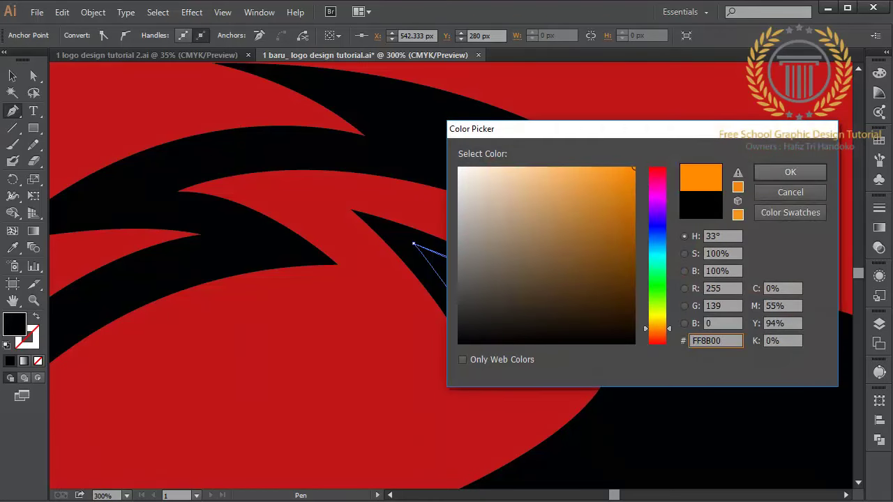
key("Return")
key("ctrl+0")
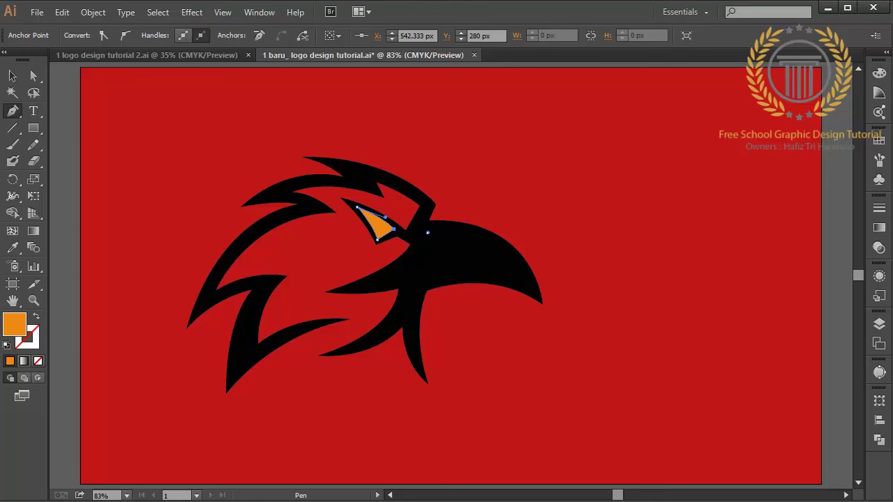
key("ctrl+shift+a")
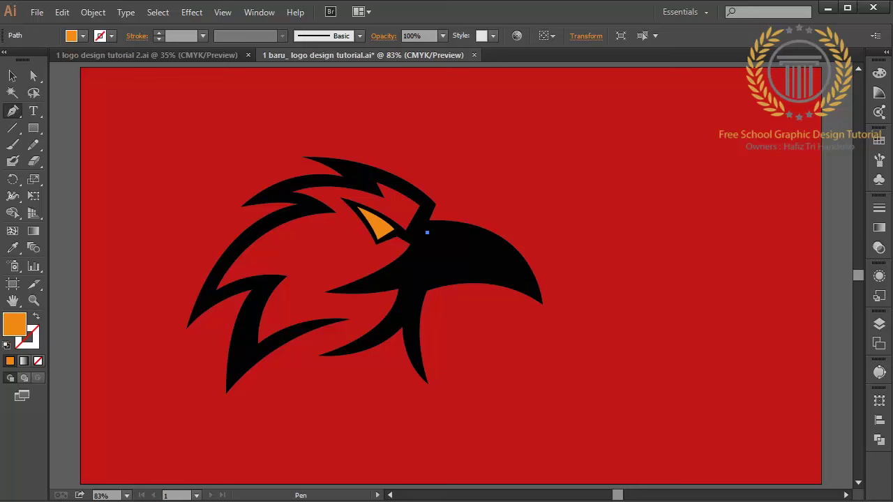
Pen-draw the orange beak shape with a notched upper-left corner and curved tip
left_click_drag(535, 293, 561, 363)
left_click(535, 292)
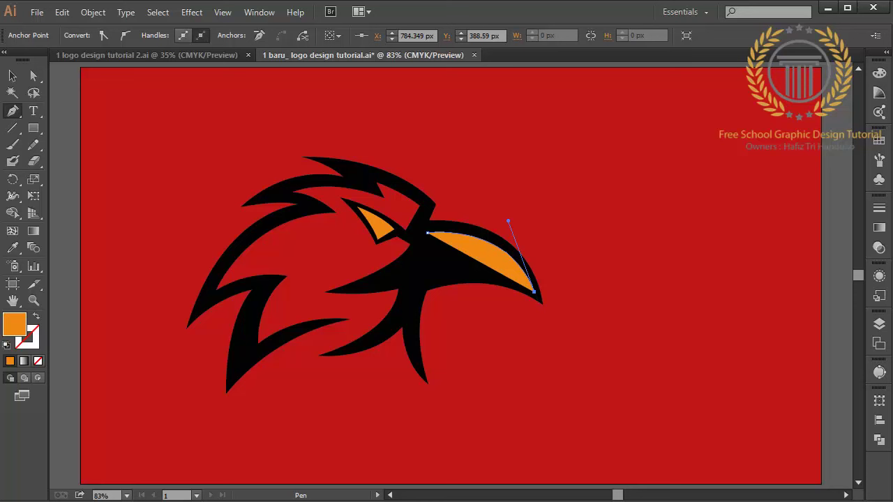
left_click_drag(423, 282, 343, 300)
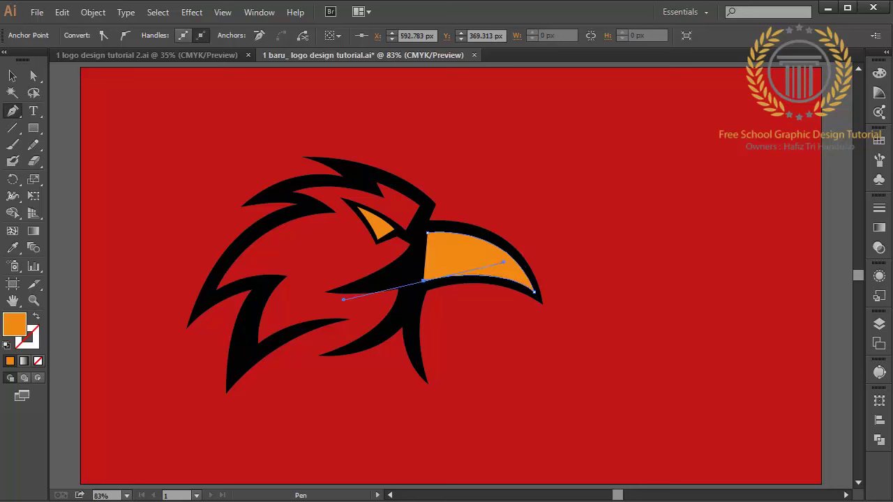
left_click(424, 281)
left_click(427, 233)
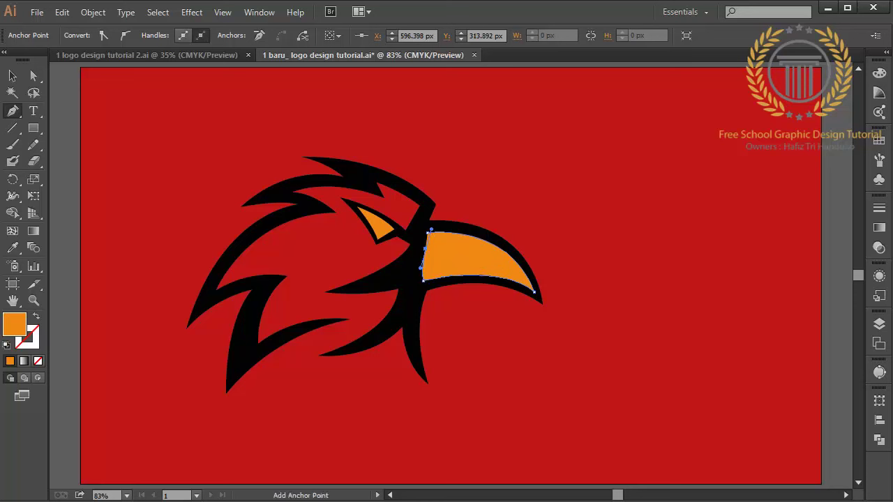
left_click_drag(425, 249, 439, 246)
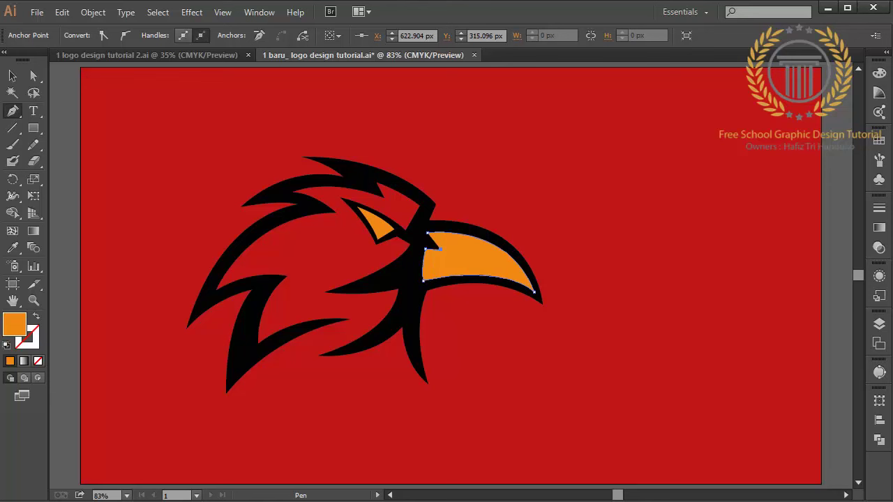
left_click_drag(535, 292, 508, 221)
With Direct Selection, adjust the orange beak shape's upper-left corner point
key("a")
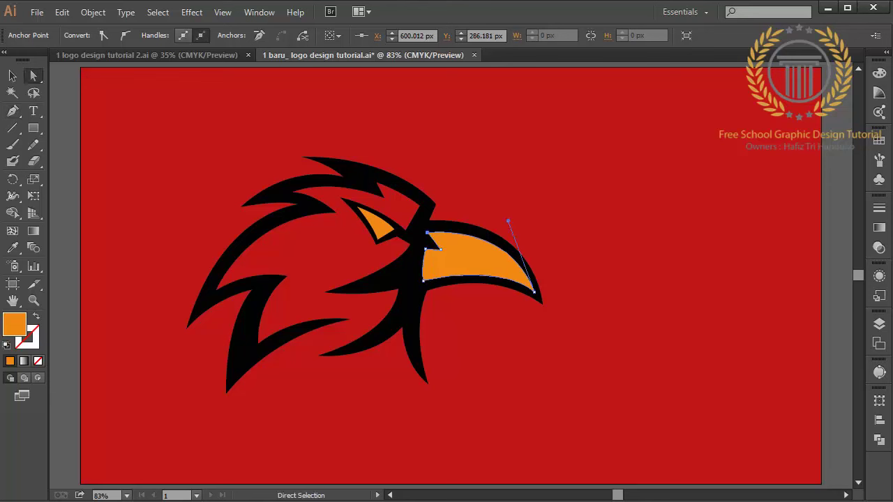
left_click(508, 225)
left_click(357, 207)
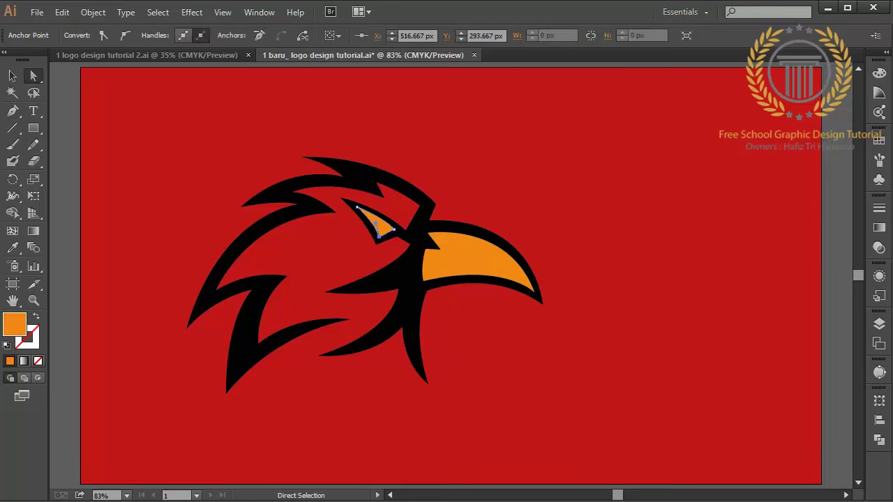
left_click(335, 251)
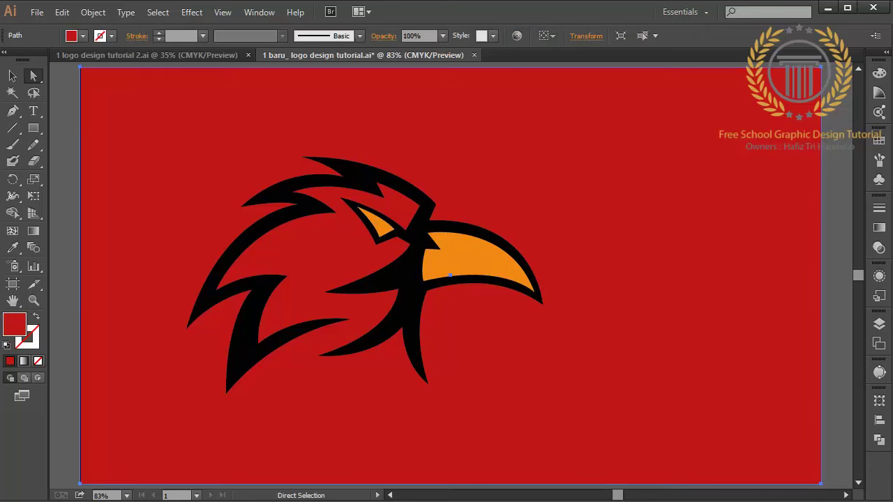
left_click(428, 234)
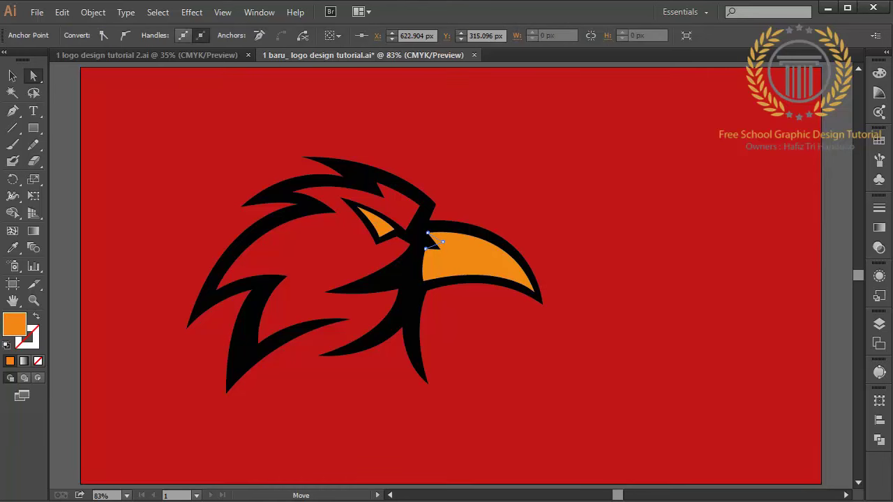
left_click_drag(434, 242, 436, 240)
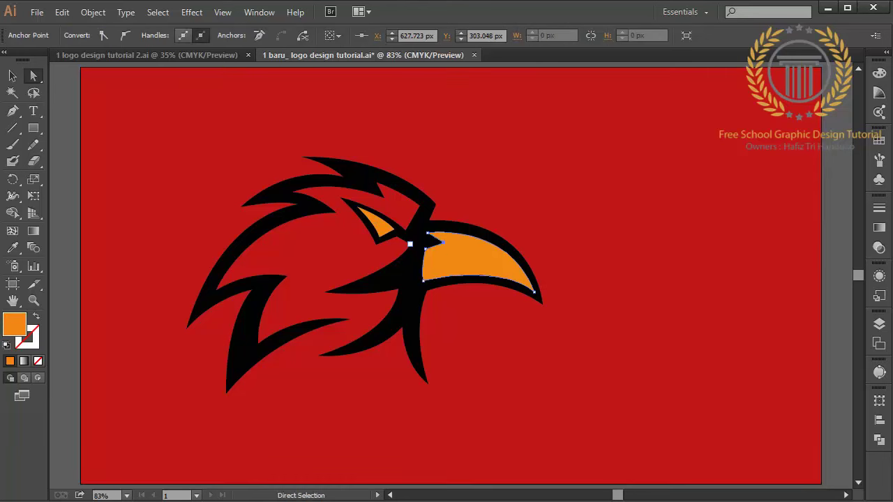
Nudge a black head anchor up and right, then clear the selection
left_click(406, 231)
left_click_drag(406, 230, 395, 203)
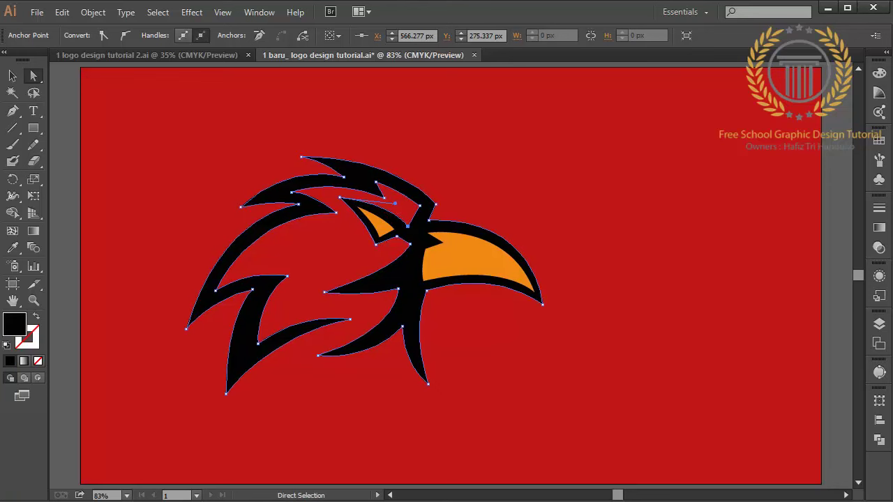
left_click(408, 226)
left_click_drag(408, 226, 390, 203)
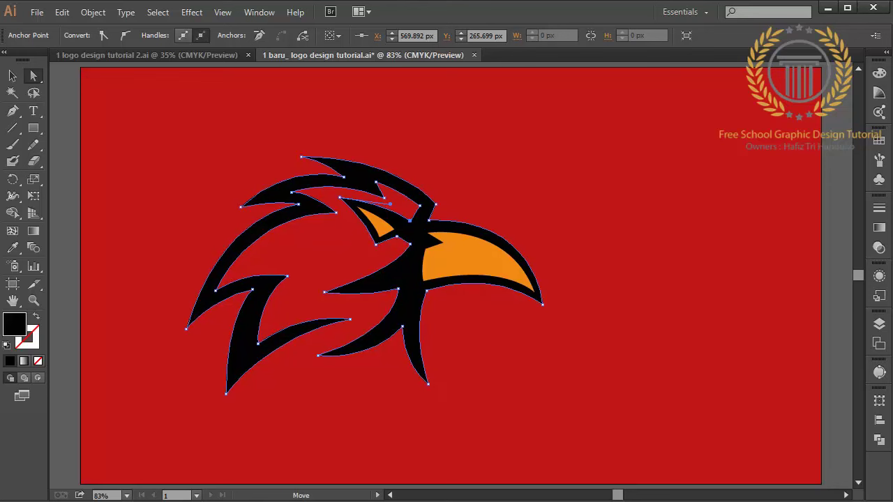
left_click(380, 223)
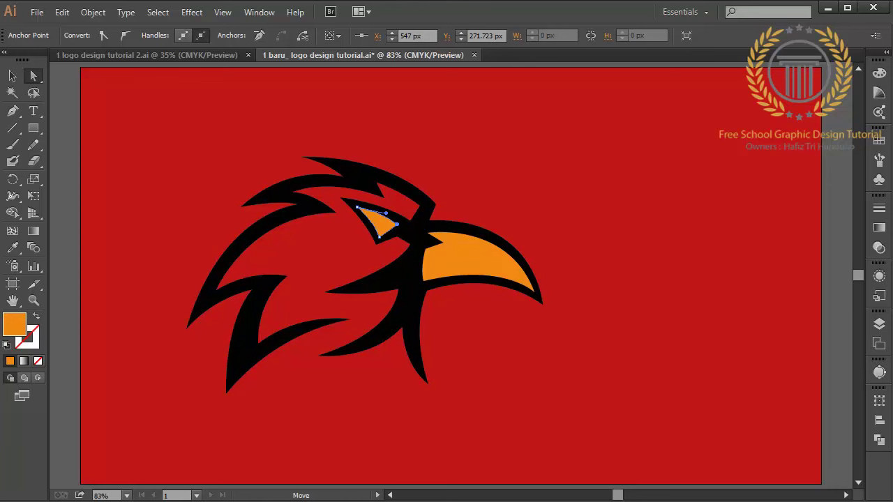
left_click(489, 175)
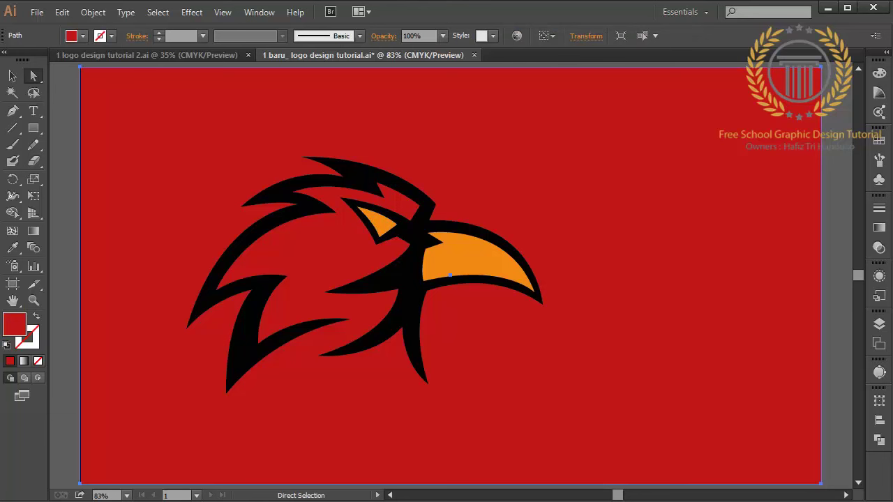
key("v")
key("ctrl+shift+a")
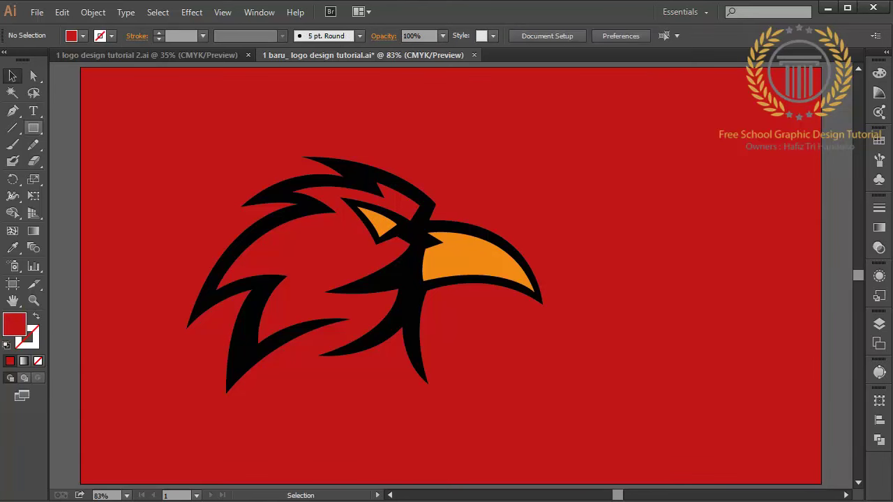
Draw a curved black stripe shape from the beak tip along the beak with the Pen tool
left_click(404, 279)
key("ctrl+shift+a")
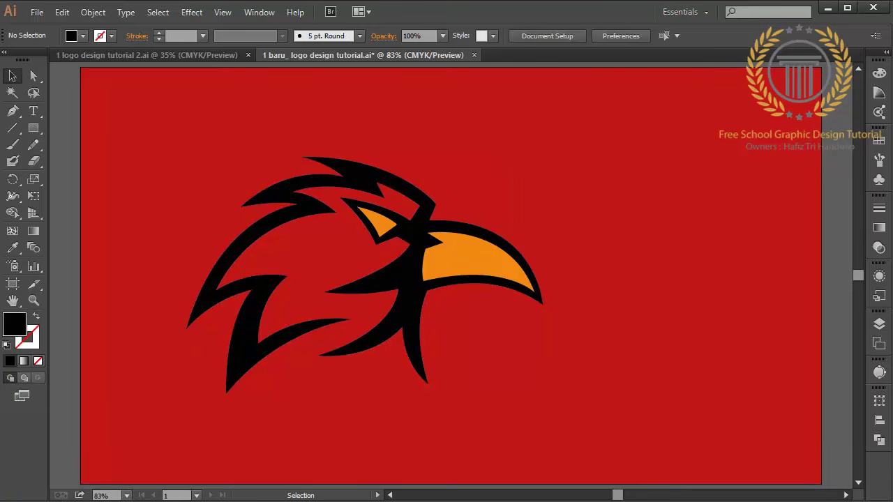
key("p")
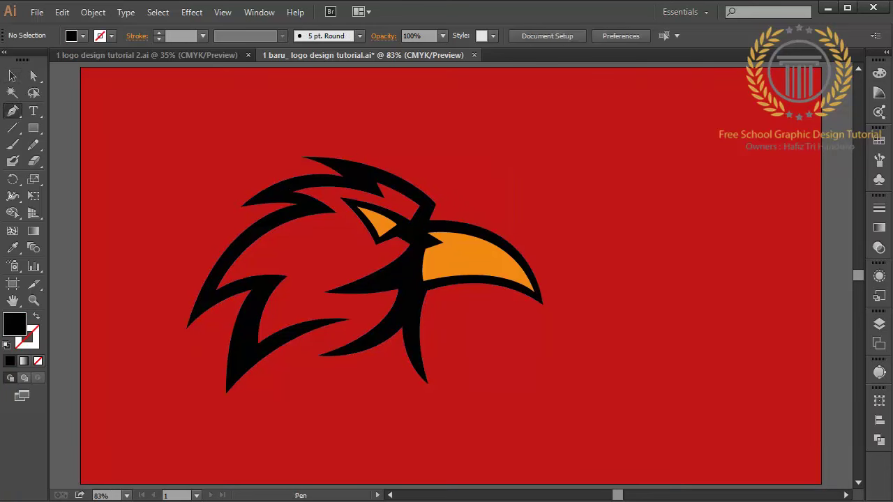
left_click(534, 292)
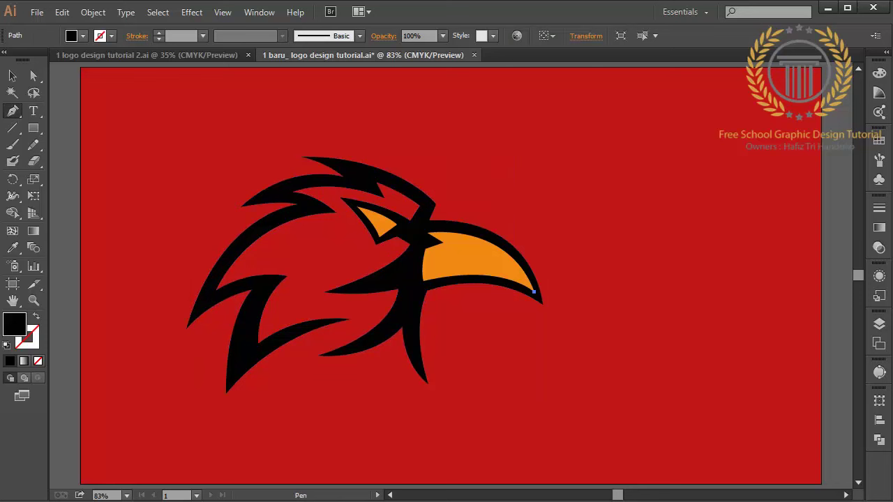
left_click_drag(420, 260, 329, 273)
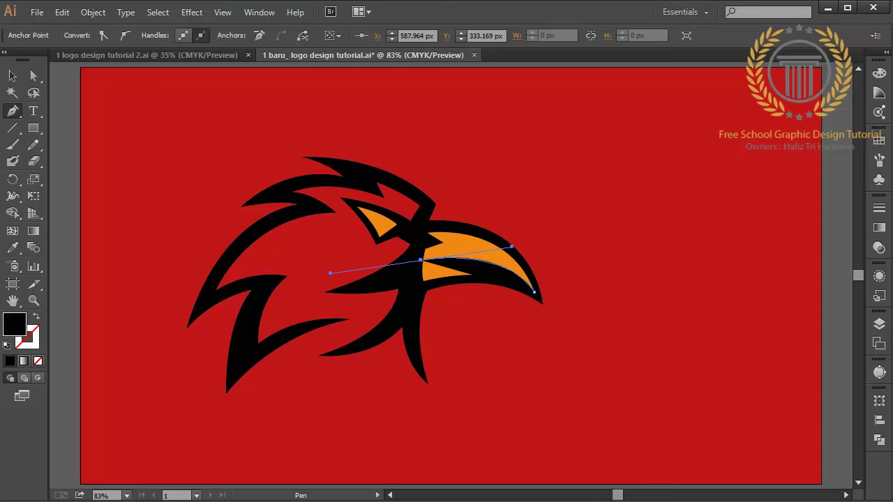
left_click(420, 259)
left_click(418, 268)
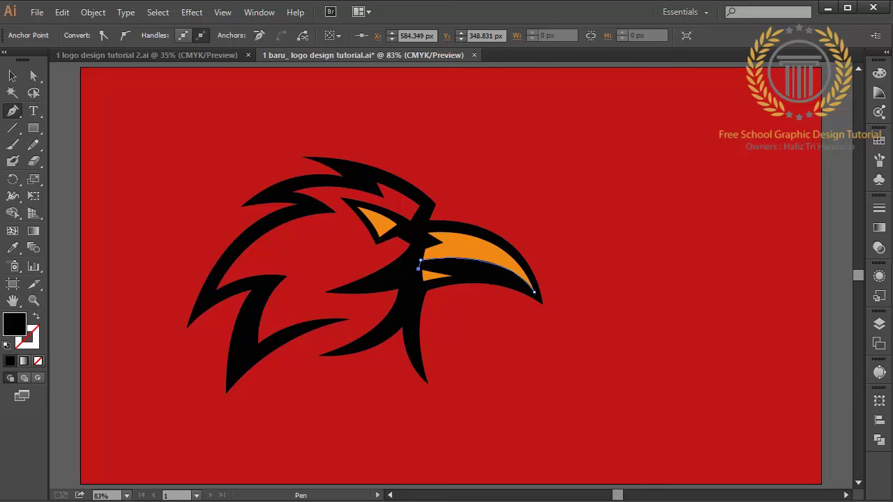
left_click_drag(535, 292, 512, 247)
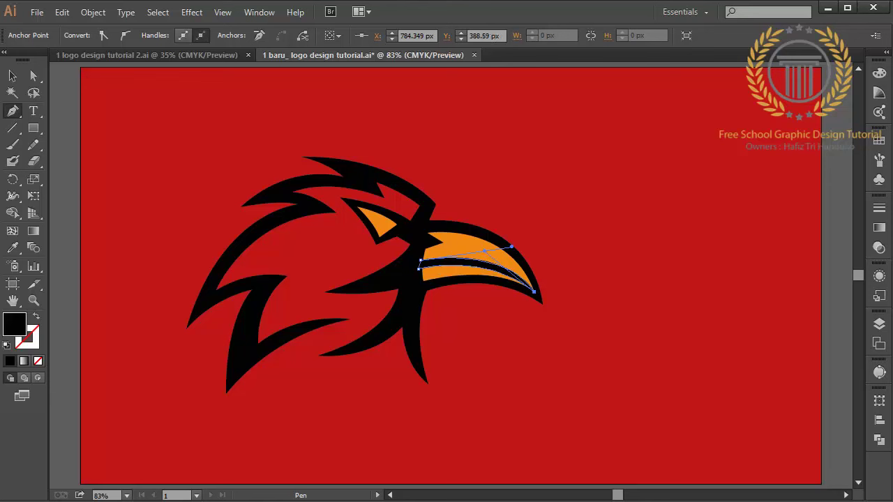
key("v")
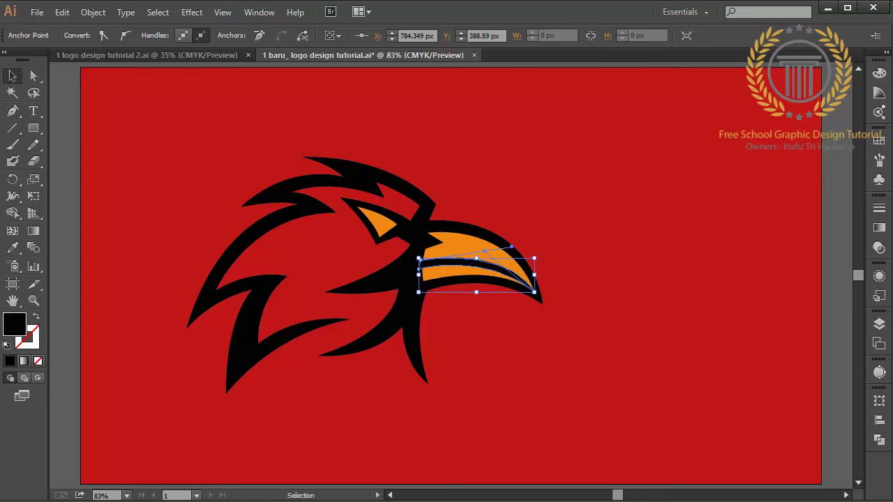
key("ctrl+shift+a")
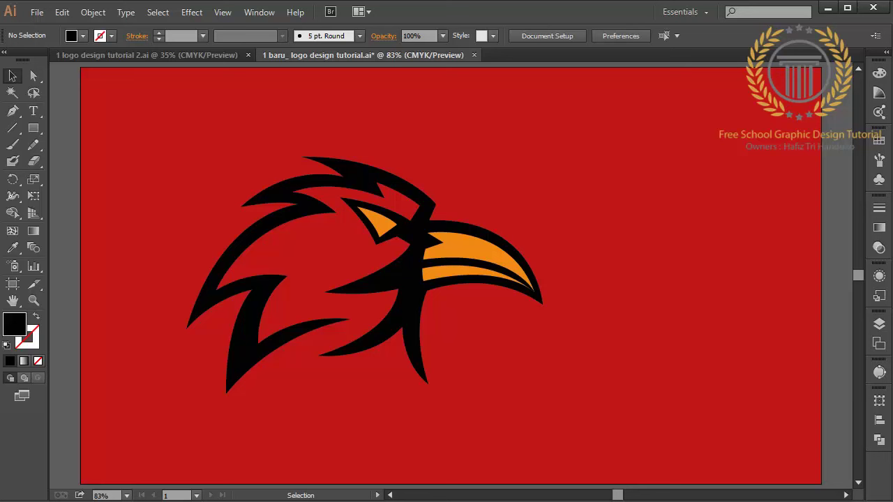
Nudge the orange beak shape up and back down one step, then deselect
left_click(482, 253)
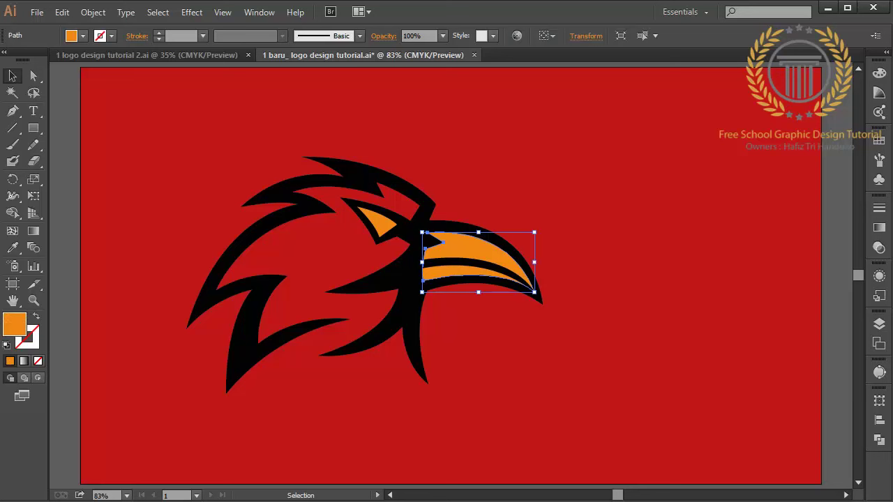
key("Up")
key("Up")
key("Up")
key("Up")
key("Up")
key("Down")
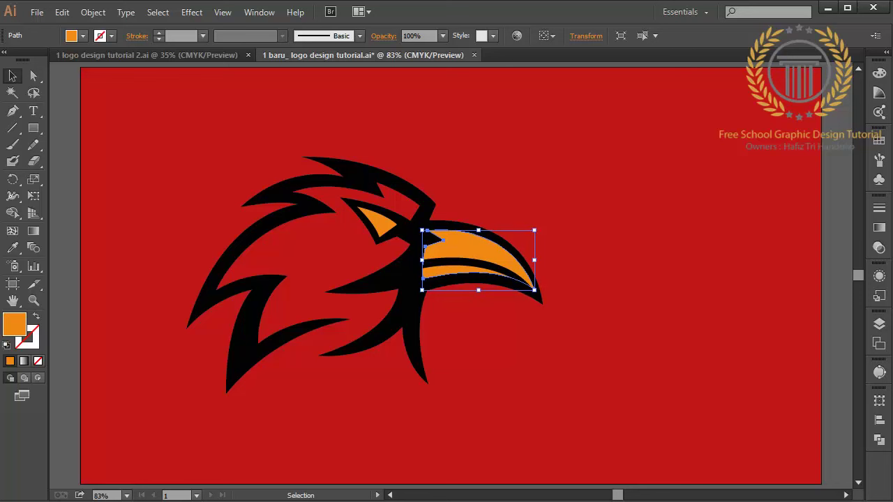
key("ctrl+shift+a")
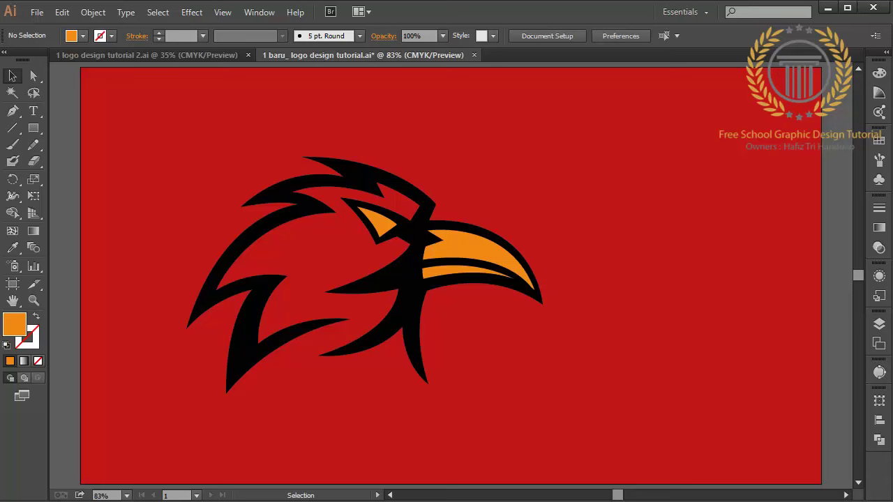
Cancel Save a Copy and use Save As in the D: Free School Graphic Design Tutorial folder
left_click(37, 12)
left_click(60, 154)
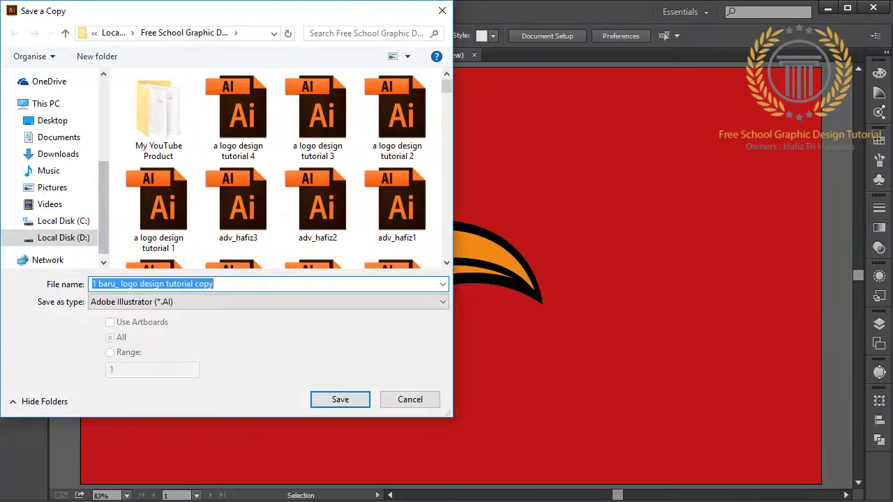
key("Return")
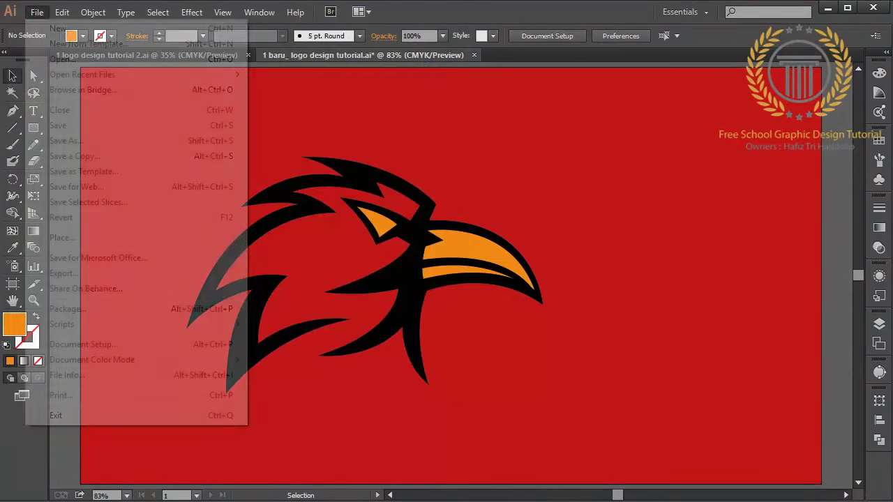
left_click(63, 141)
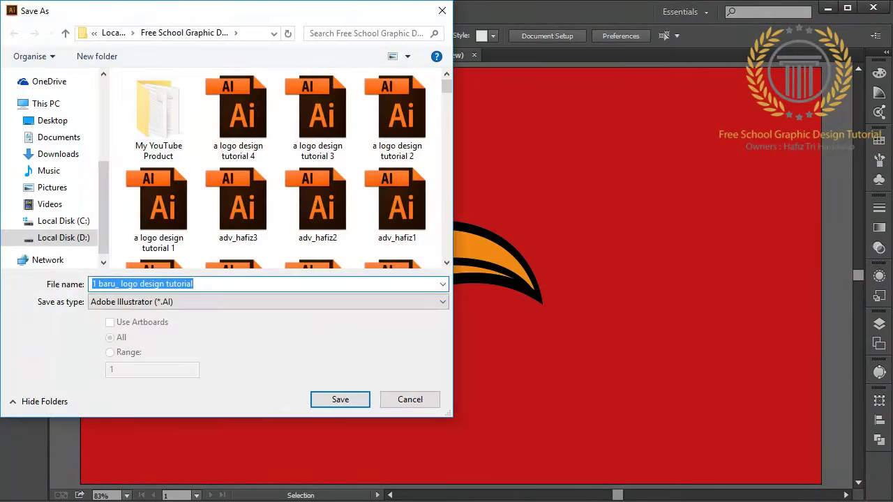
left_click(114, 33)
left_click(182, 111)
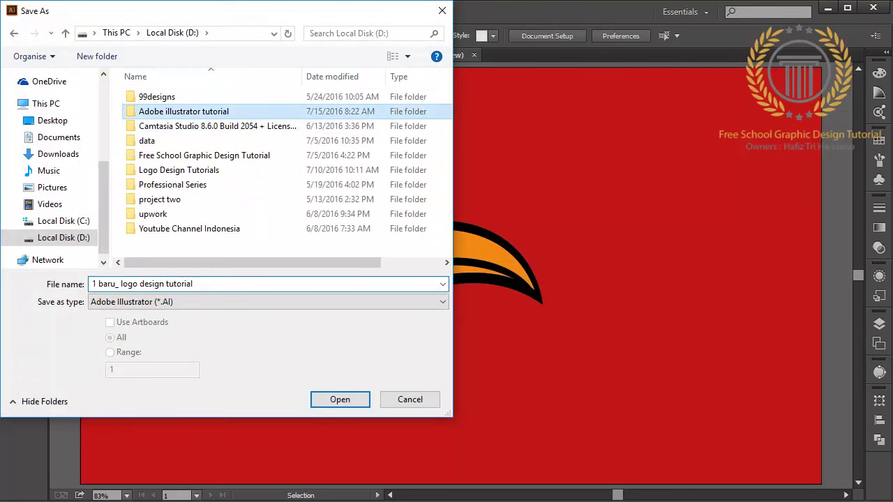
left_click(204, 155)
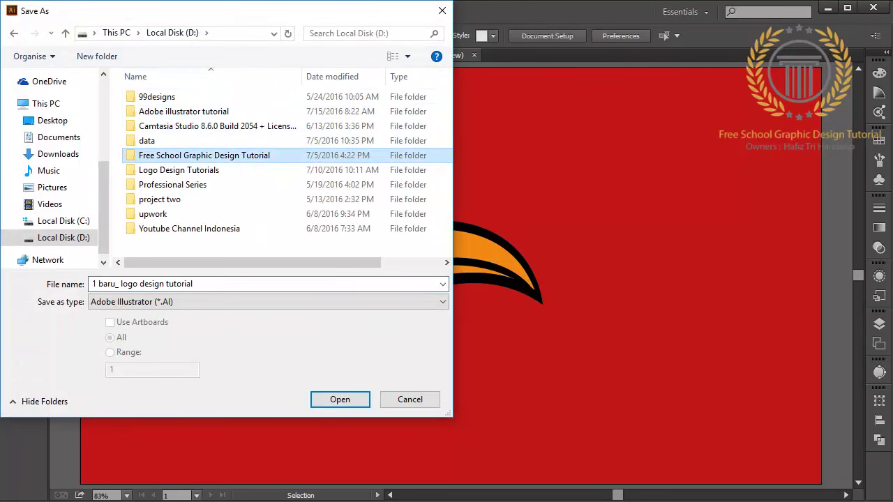
double_click(204, 155)
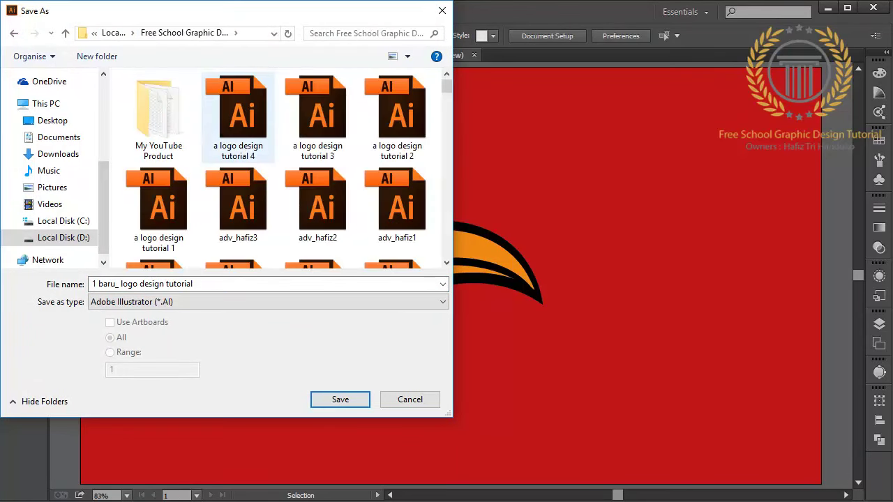
Save the logo as 'a logo design tutorial 5', accepting the Illustrator options
left_click(238, 112)
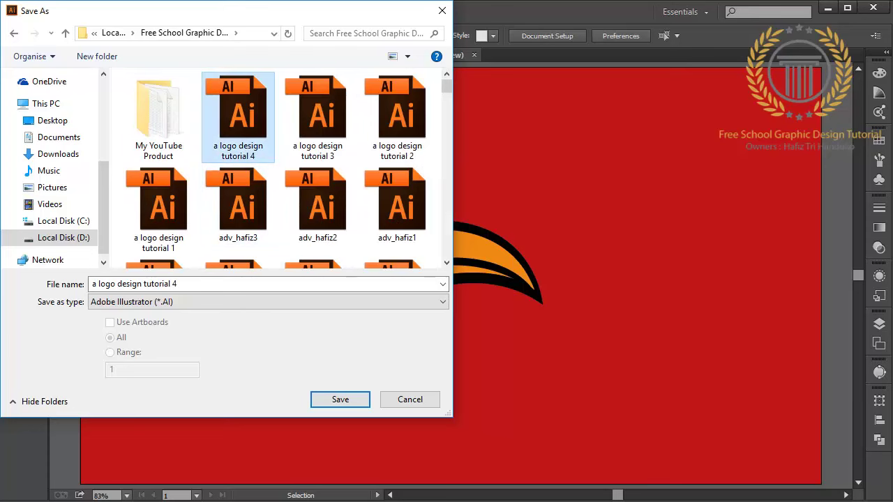
key("Tab")
key("End")
key("BackSpace")
type("5")
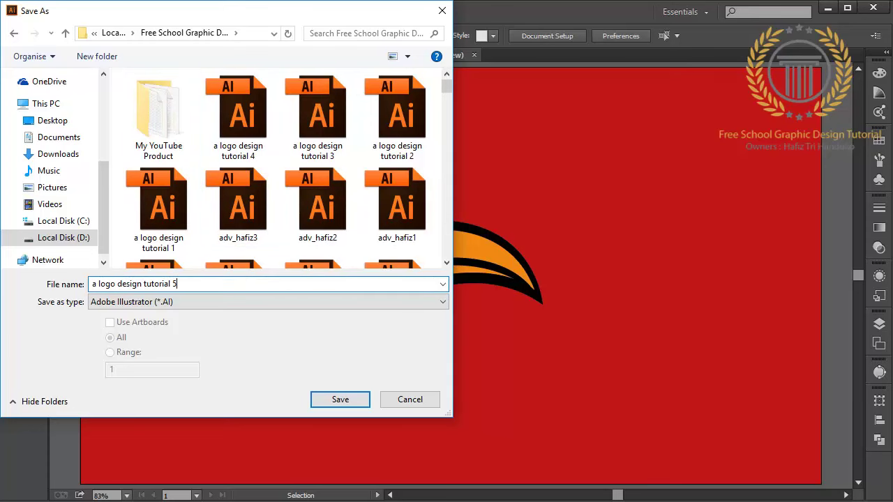
key("Return")
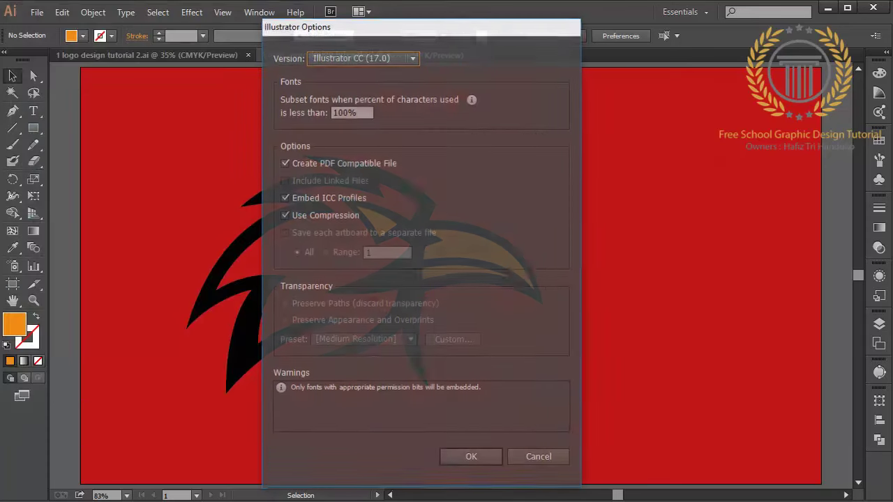
key("Return")
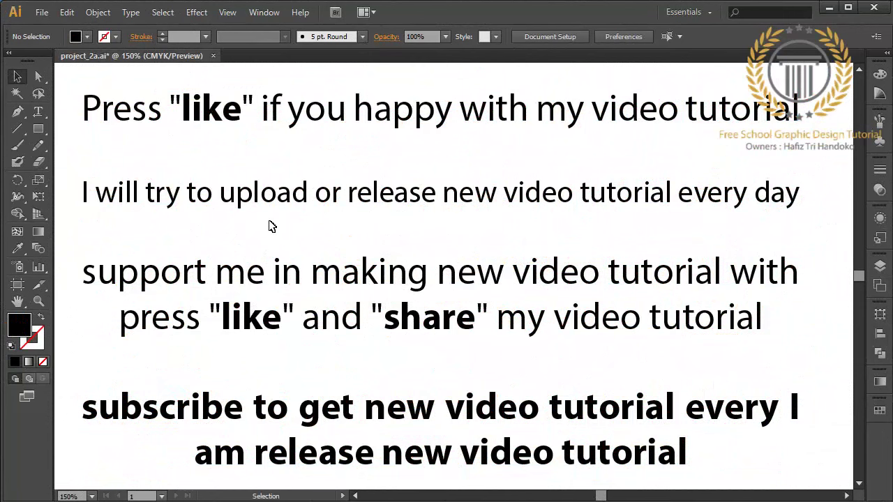
Draw Paintbrush arrows pointing to both 'like' words, 'share' and 'subscribe'
left_click(17, 145)
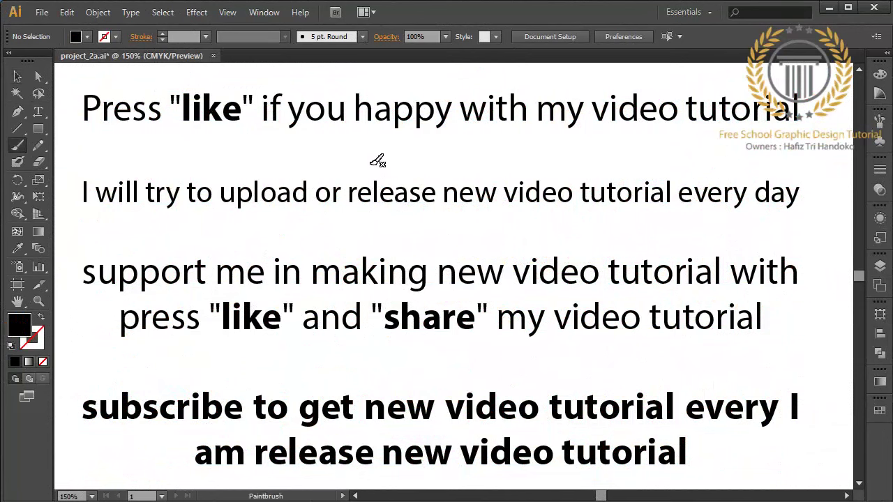
mouse_move(372, 164)
left_mouse_down()
mouse_move(224, 134)
mouse_move(243, 131)
left_mouse_up()
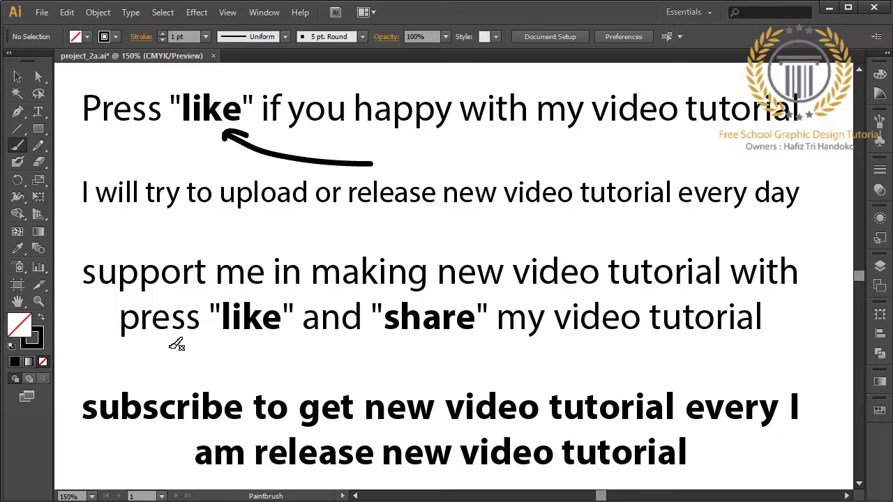
left_click_drag(158, 370, 255, 342)
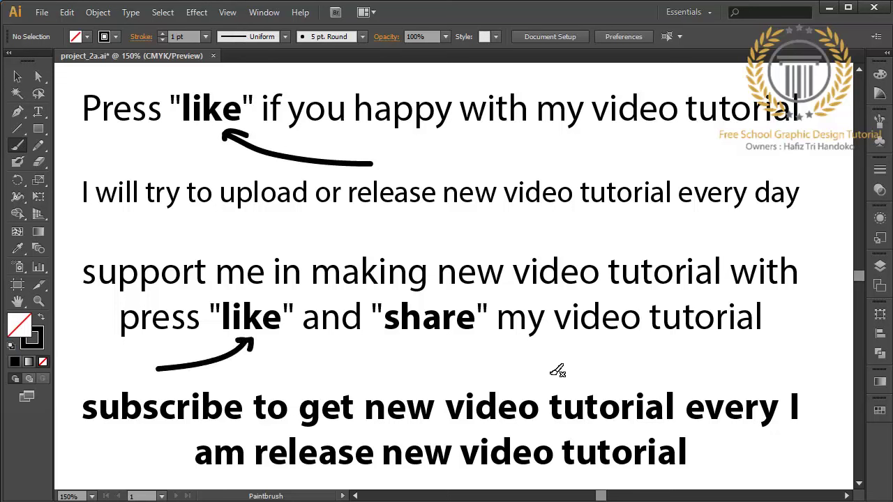
mouse_move(553, 375)
left_mouse_down()
mouse_move(429, 342)
mouse_move(457, 338)
left_mouse_up()
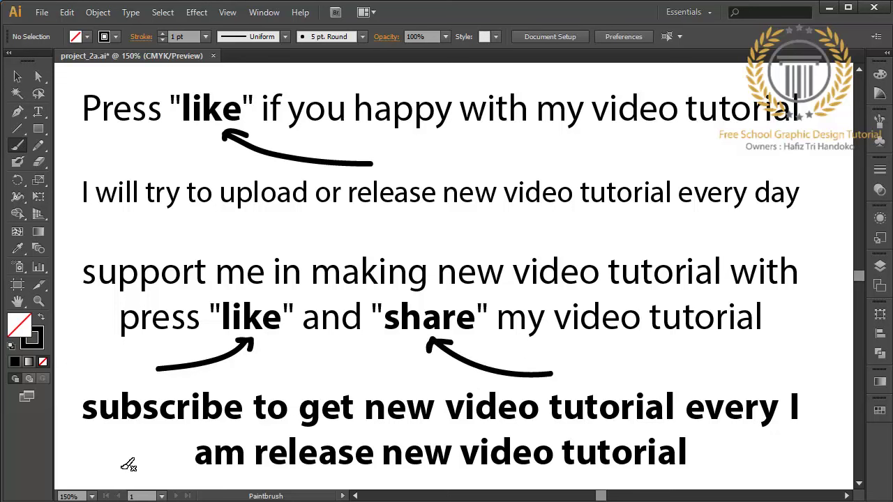
mouse_move(87, 474)
left_mouse_down()
mouse_move(144, 430)
mouse_move(142, 451)
left_mouse_up()
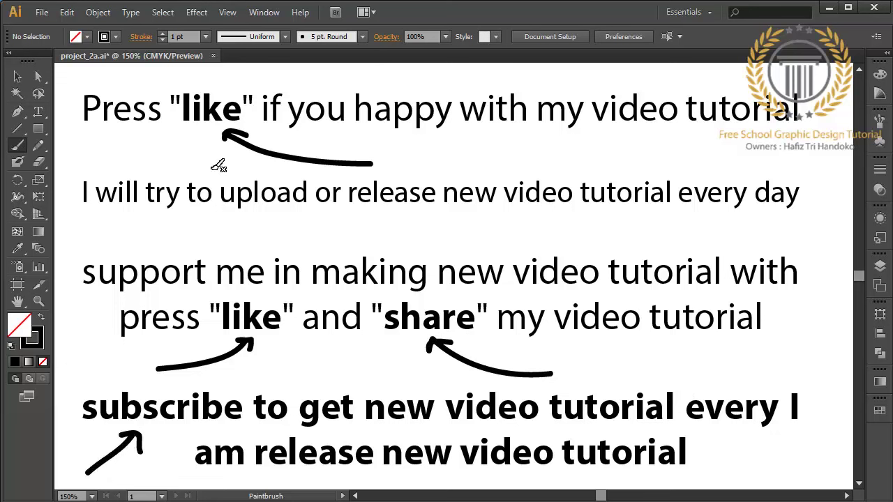
Circle both 'like' words, 'share' and 'subscribe' with freehand brush strokes
mouse_move(197, 78)
left_mouse_down()
mouse_move(260, 97)
mouse_move(176, 74)
left_mouse_up()
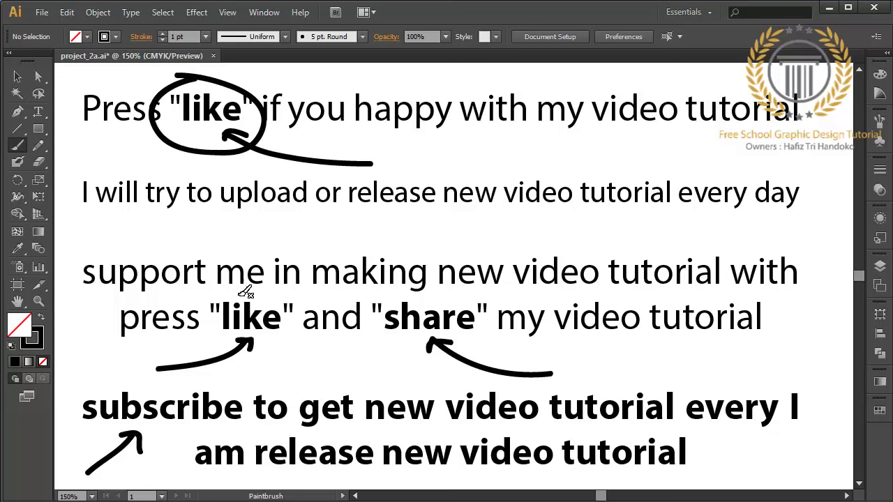
mouse_move(257, 289)
left_mouse_down()
mouse_move(294, 299)
mouse_move(241, 287)
left_mouse_up()
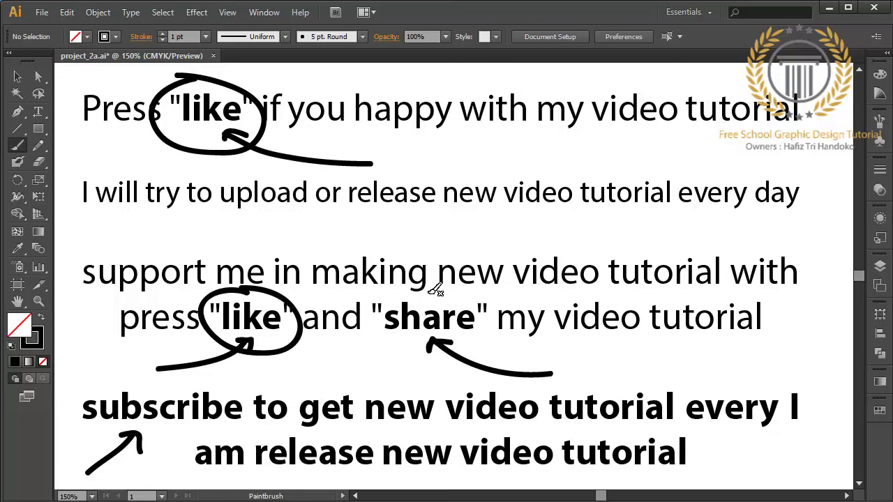
left_click_drag(433, 292, 419, 291)
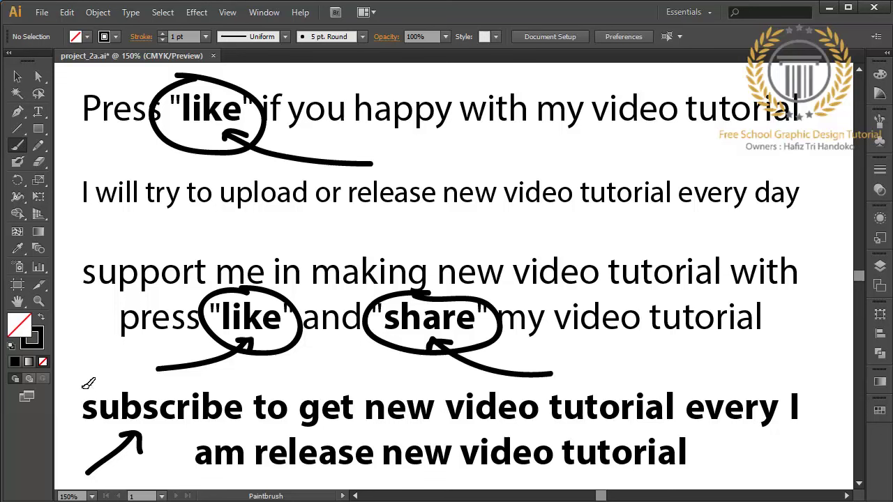
mouse_move(84, 387)
left_mouse_down()
mouse_move(230, 386)
mouse_move(145, 426)
mouse_move(76, 414)
mouse_move(91, 383)
left_mouse_up()
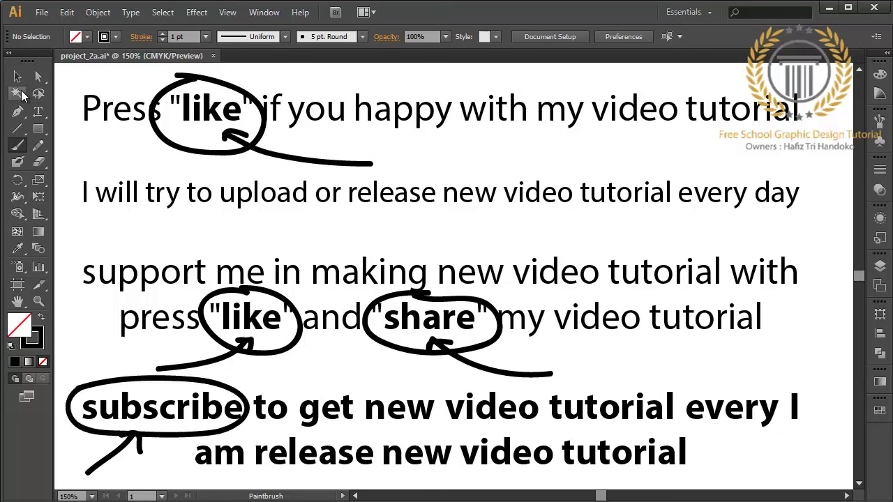
left_click(17, 76)
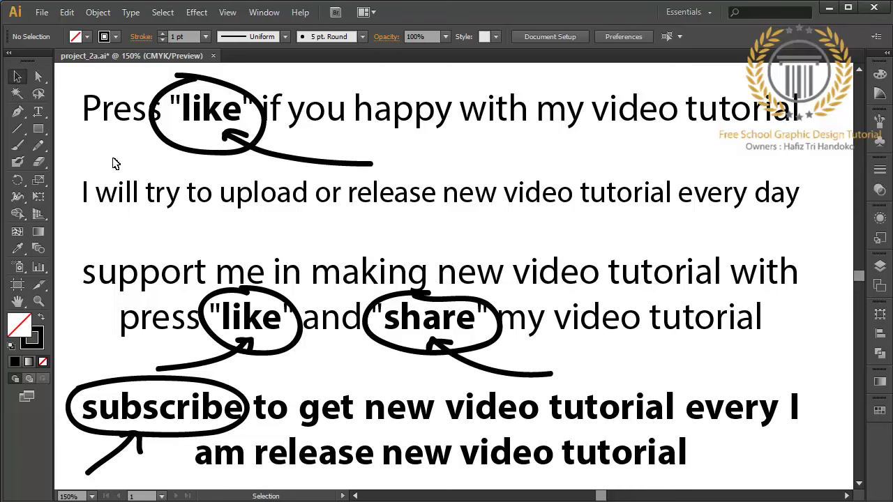